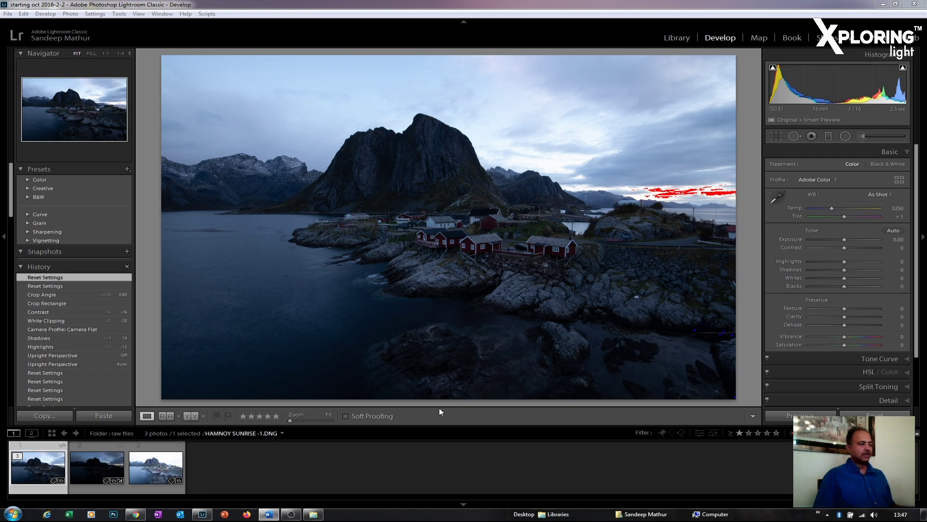
# Examine the darker and brighter bracketed exposures, checking the red cabins of the brightest one at 1:1
pyautogui.click(100, 489)
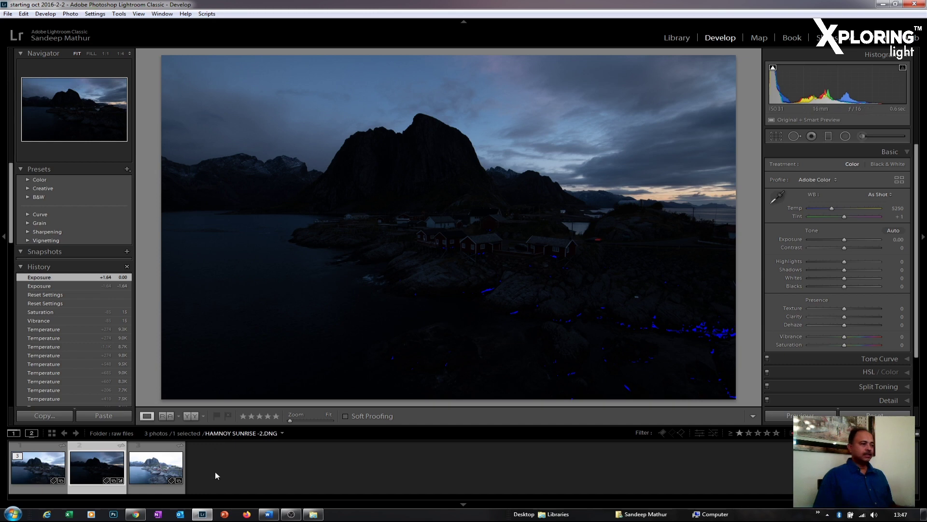
pyautogui.click(157, 488)
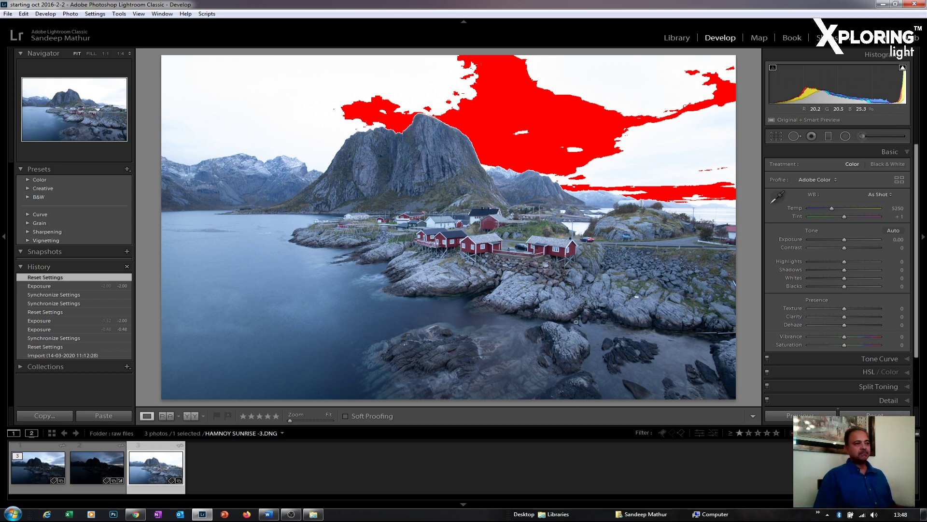
pyautogui.click(105, 53)
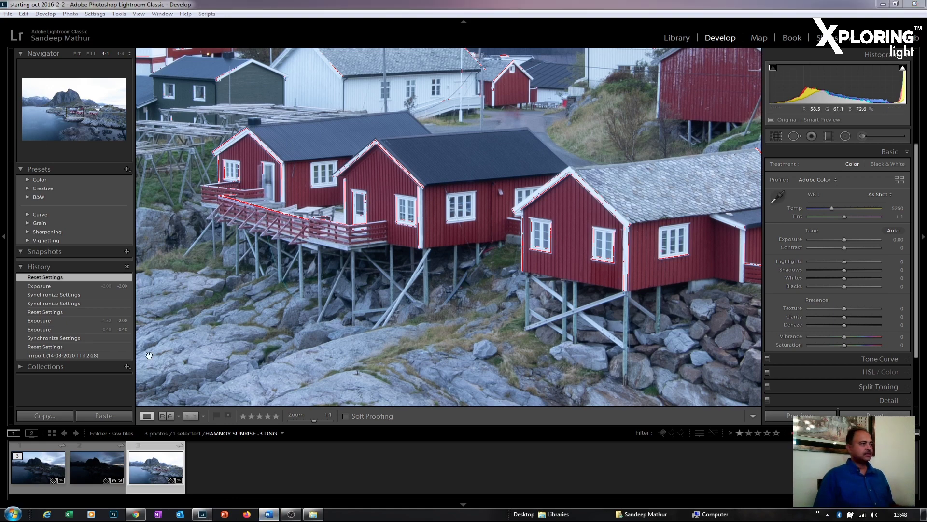
pyautogui.click(222, 342)
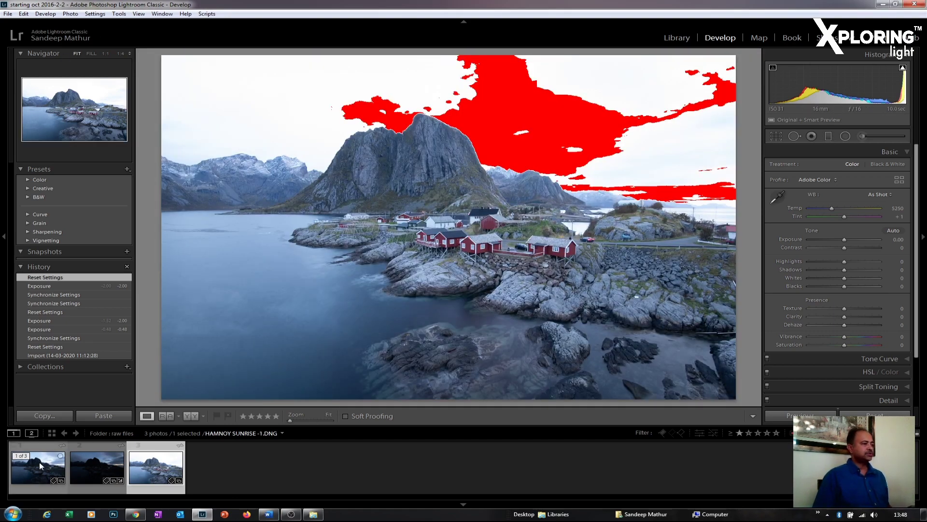
# Merge all three bracketed exposures to HDR with Auto Align, a High deghost amount and the deghost overlay shown
pyautogui.keyDown('shift'); pyautogui.click(35, 446); pyautogui.keyUp('shift')
pyautogui.rightClick(36, 447)
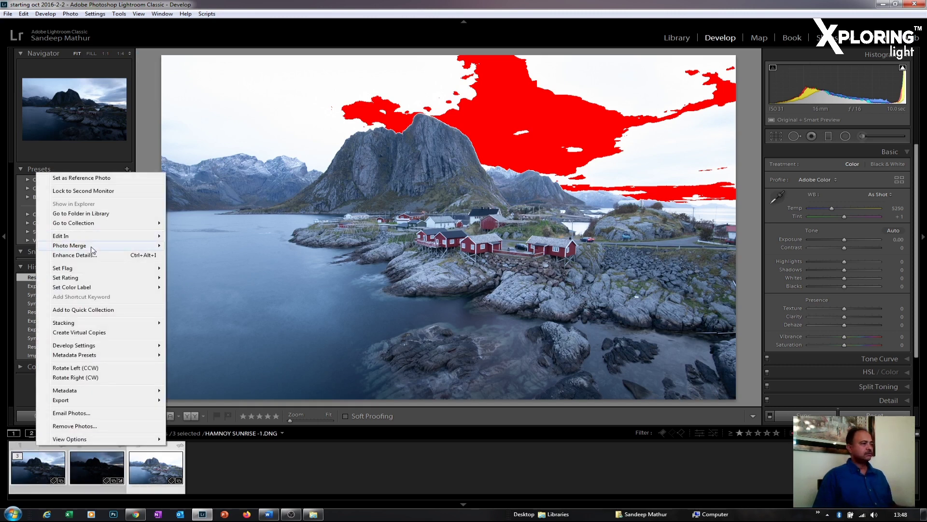
pyautogui.moveTo(92, 247)
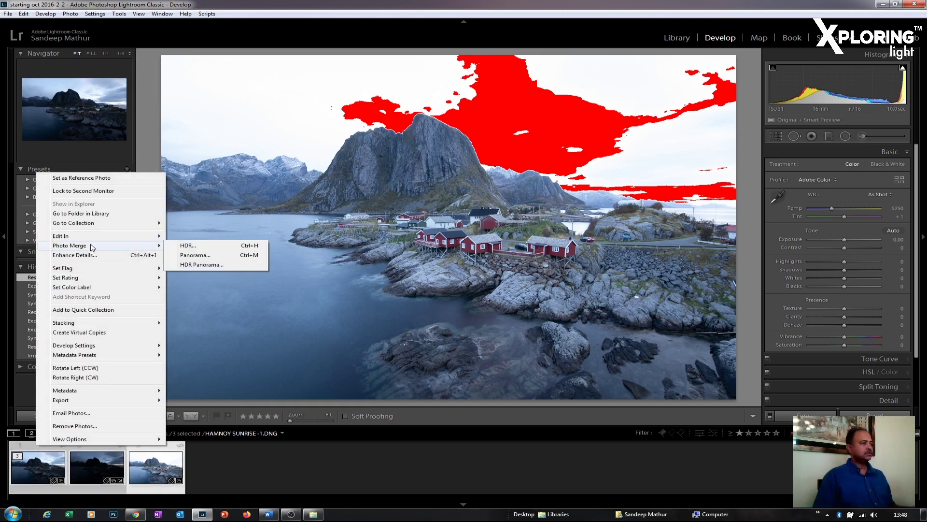
pyautogui.click(202, 247)
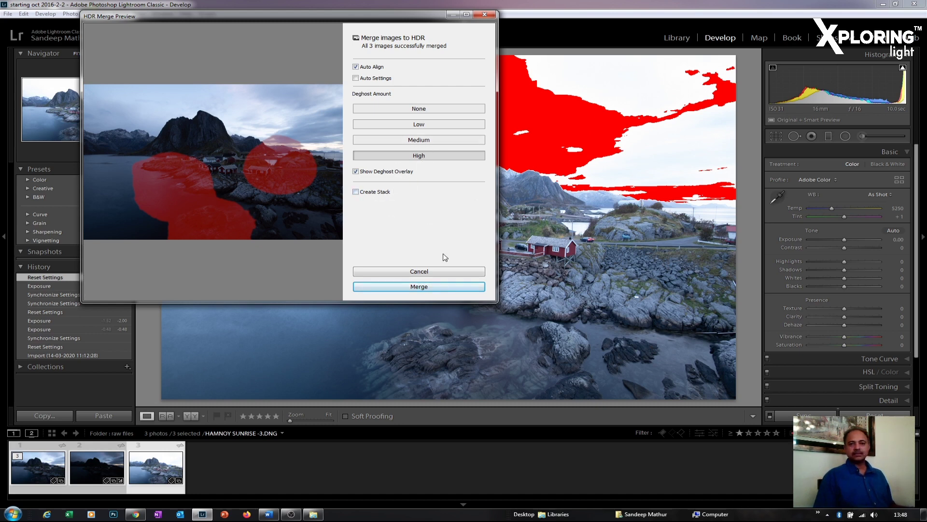
pyautogui.click(420, 286)
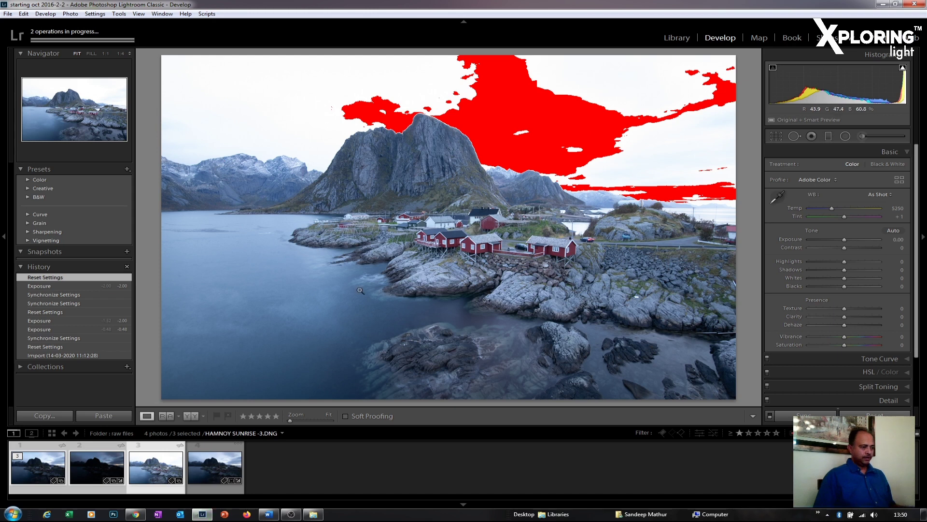
# Enable chromatic aberration removal and lens profile corrections on the merged HDR photo
pyautogui.click(222, 491)
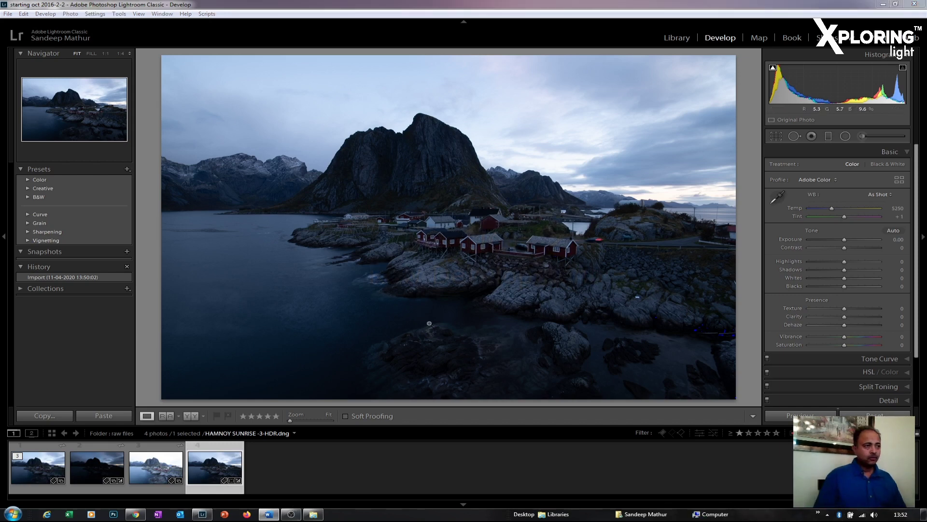
pyautogui.scroll(-2, 920, 307)
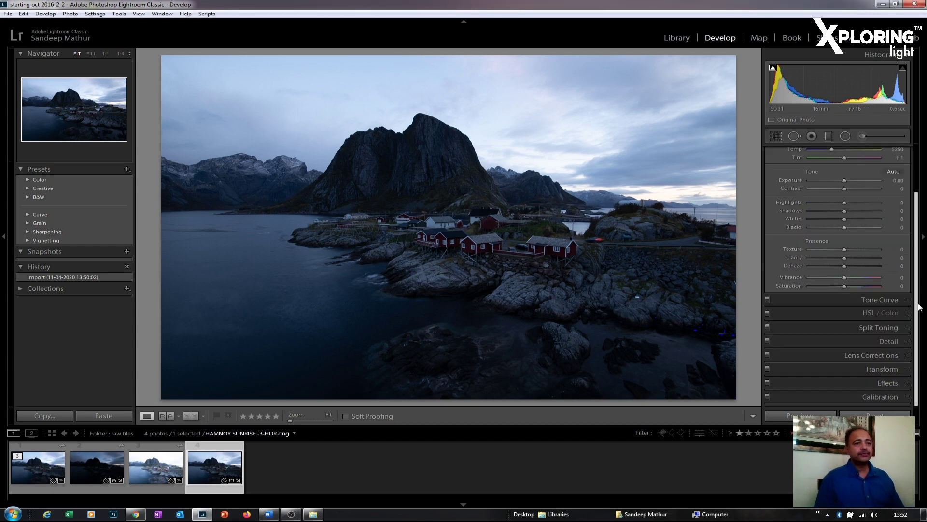
pyautogui.click(906, 357)
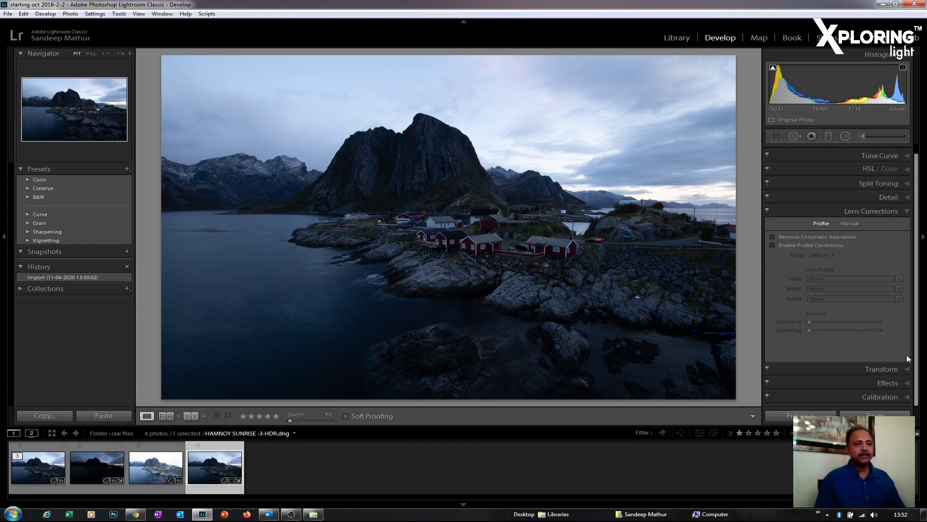
pyautogui.click(772, 236)
pyautogui.click(772, 244)
# Apply the Auto Upright perspective correction to the HDR photo
pyautogui.click(908, 369)
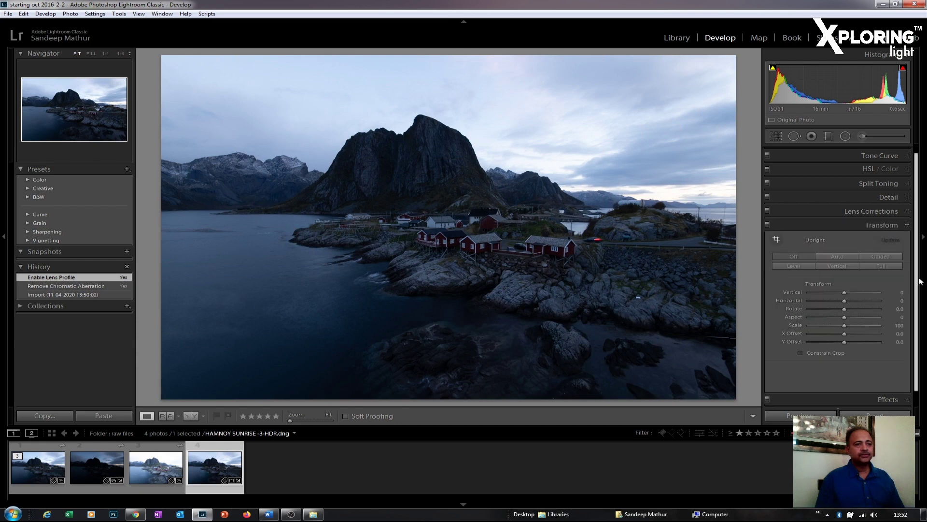
pyautogui.click(834, 259)
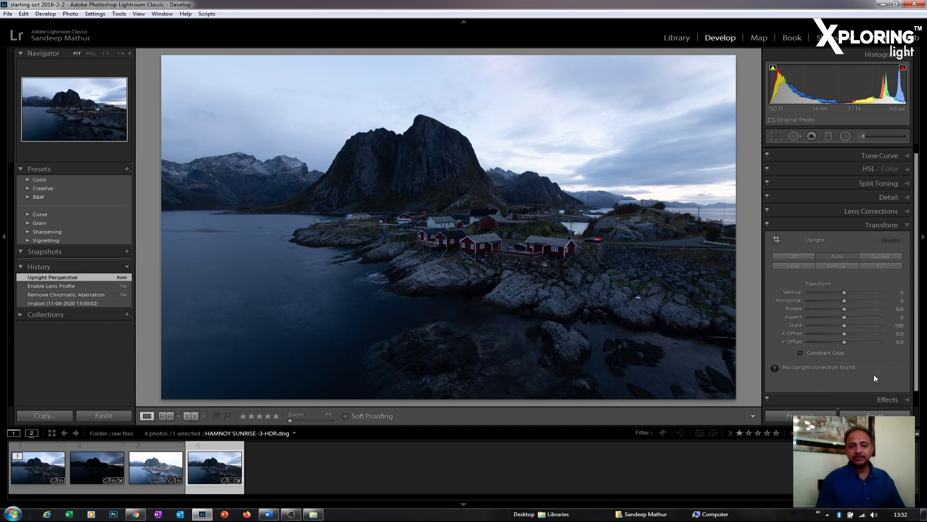
# Browse the color profiles and apply the Camera Flat profile to the HDR photo
pyautogui.scroll(5, 923, 271)
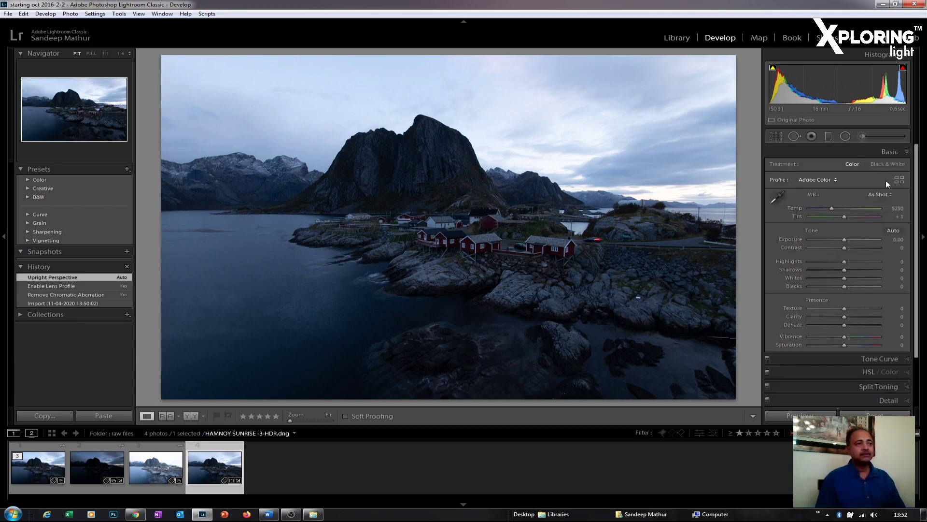
pyautogui.click(899, 180)
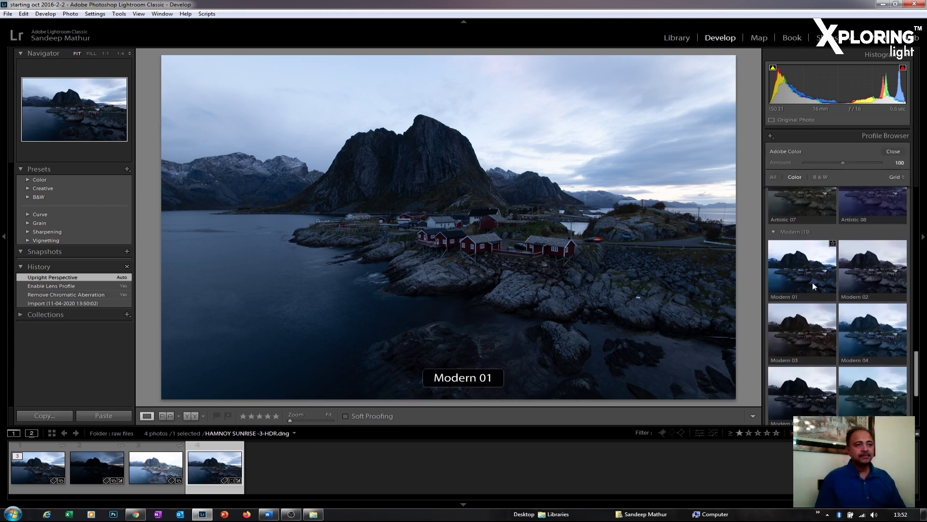
pyautogui.scroll(10, 813, 282)
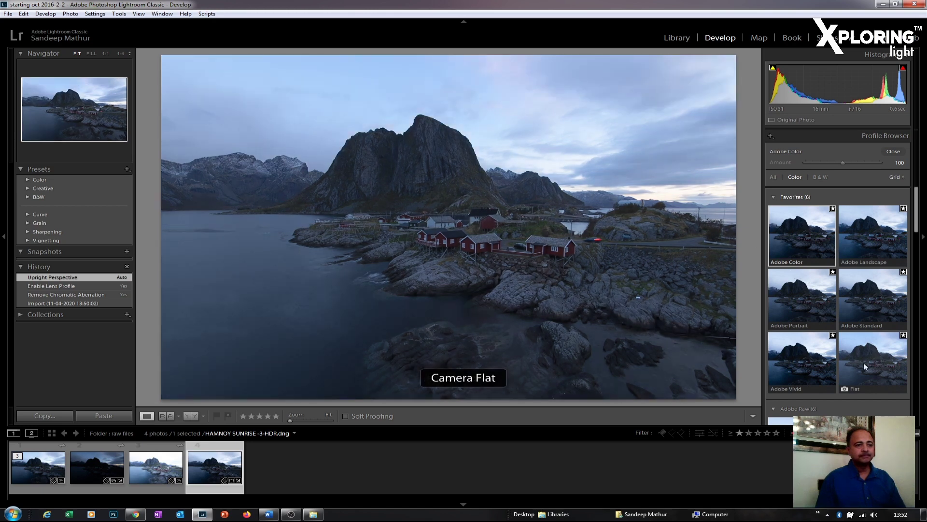
pyautogui.click(869, 361)
pyautogui.click(894, 151)
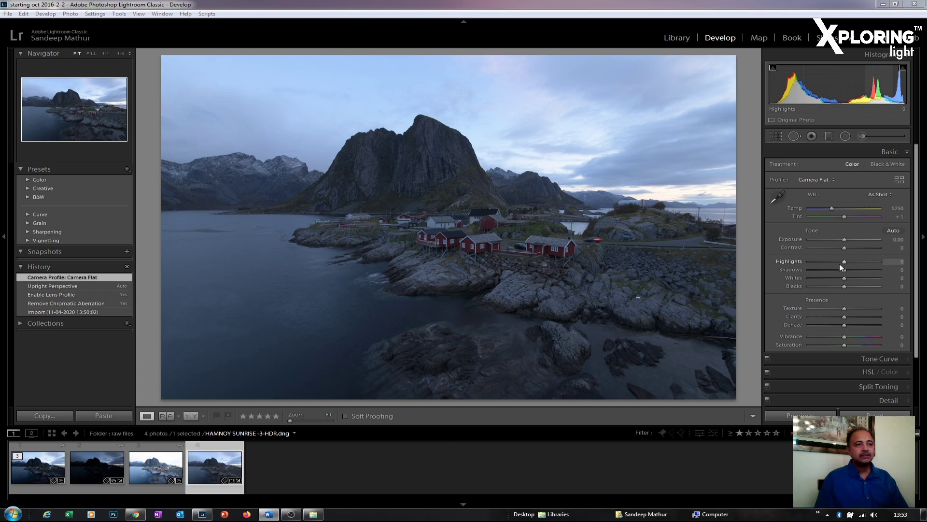
# Balance the bright and dark tones by setting Highlights to -32 and Shadows to +26
pyautogui.moveTo(844, 262); pyautogui.dragTo(839, 261)
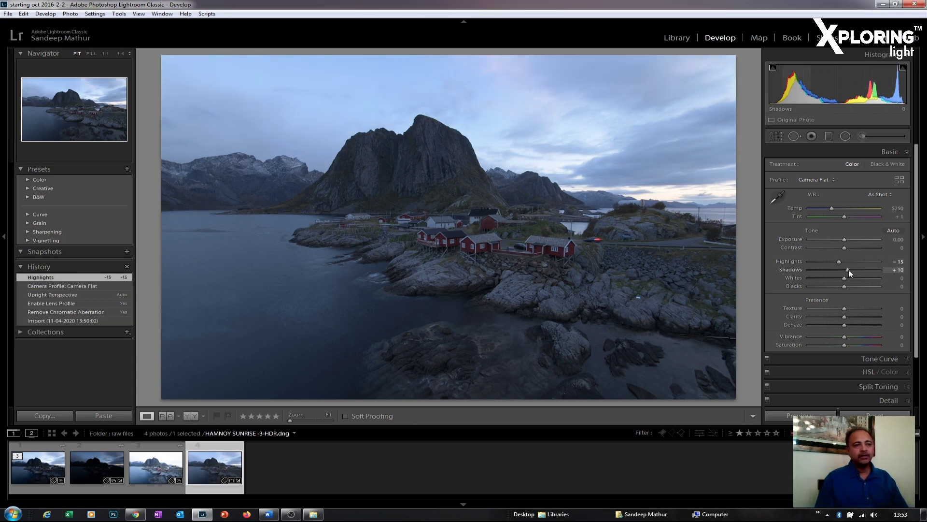
pyautogui.moveTo(850, 269); pyautogui.dragTo(850, 270)
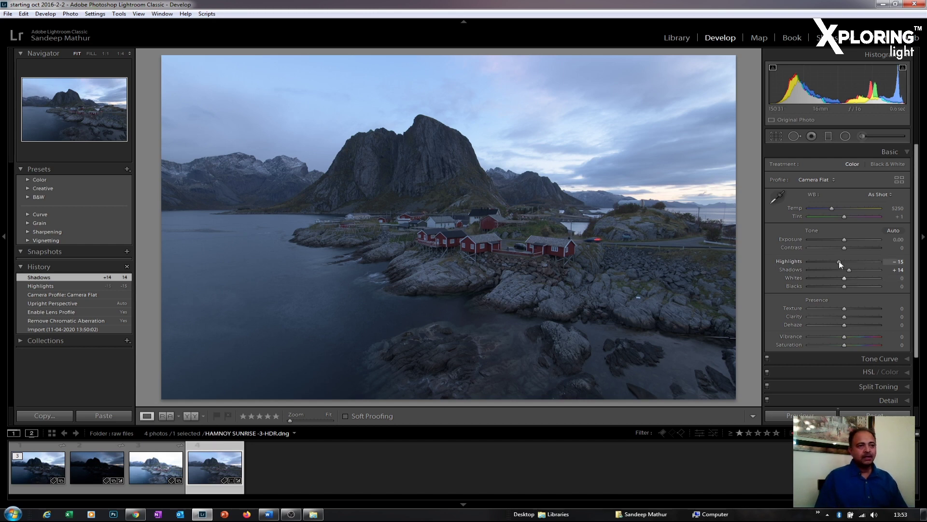
pyautogui.moveTo(838, 262); pyautogui.dragTo(893, 275)
pyautogui.moveTo(894, 277); pyautogui.dragTo(837, 263)
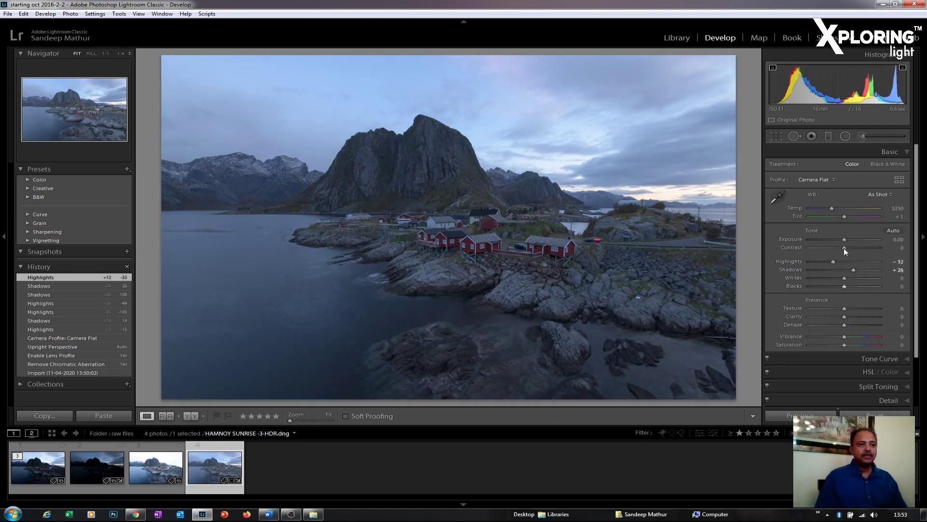
# Refine the basic tone and presence with Contrast -16, Blacks +10, Clarity +16 and Whites -11
pyautogui.moveTo(844, 248); pyautogui.dragTo(839, 248)
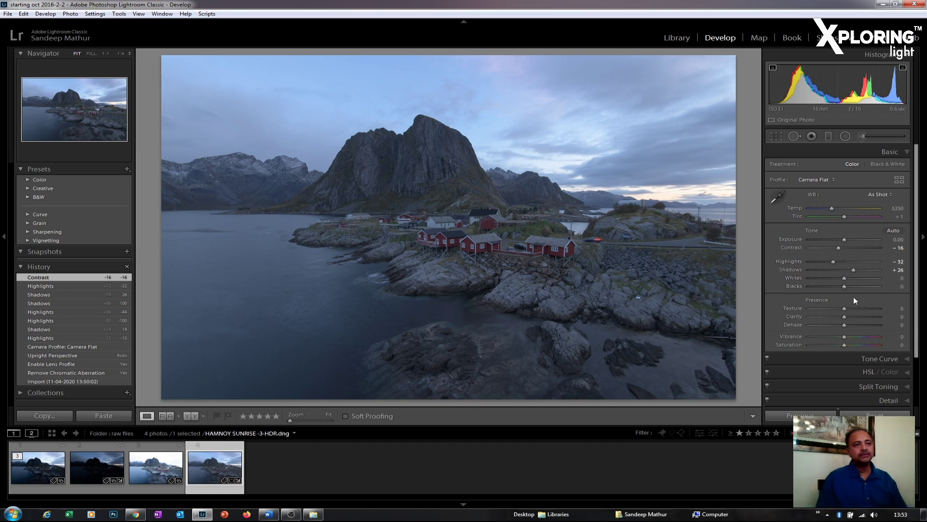
pyautogui.moveTo(847, 285); pyautogui.dragTo(848, 285)
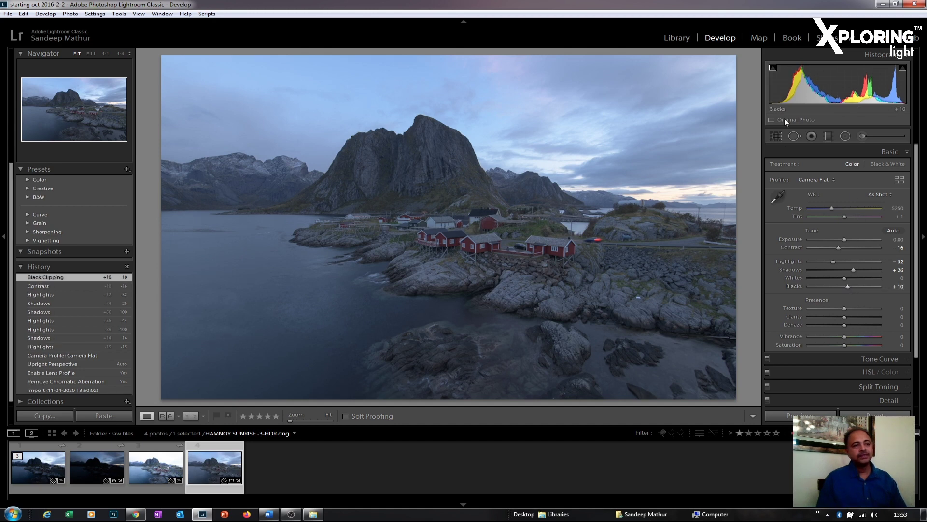
pyautogui.moveTo(846, 316); pyautogui.dragTo(853, 318)
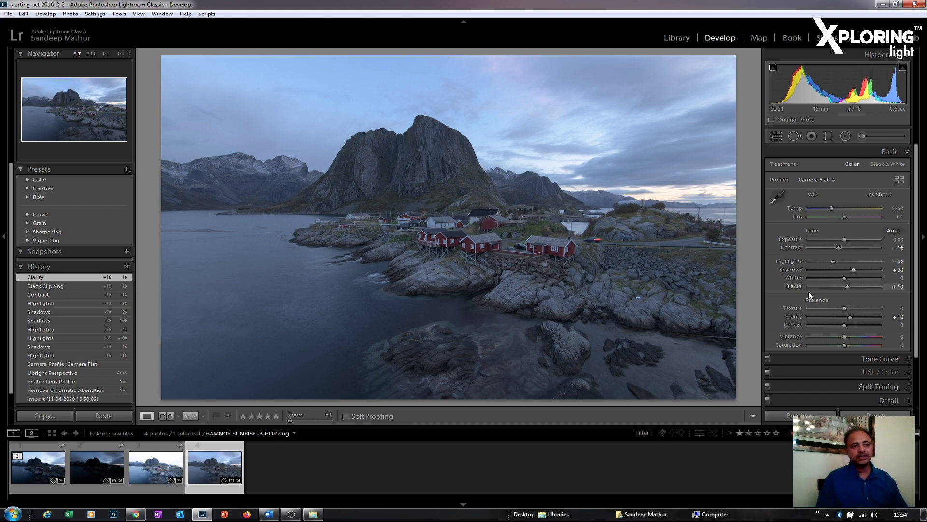
pyautogui.moveTo(845, 278); pyautogui.dragTo(842, 277)
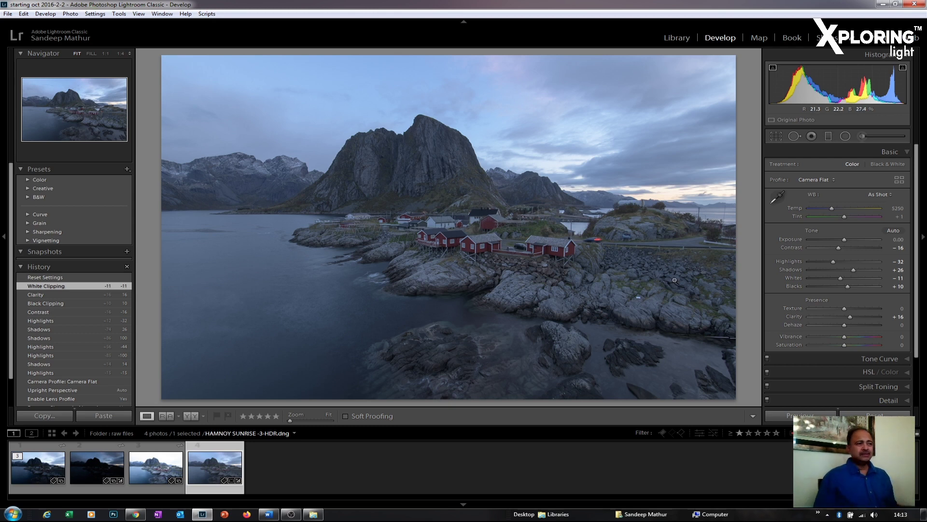
# Try White Balance Selector samples near the road, on the white house, on the water and above the distant mountains
pyautogui.click(777, 197)
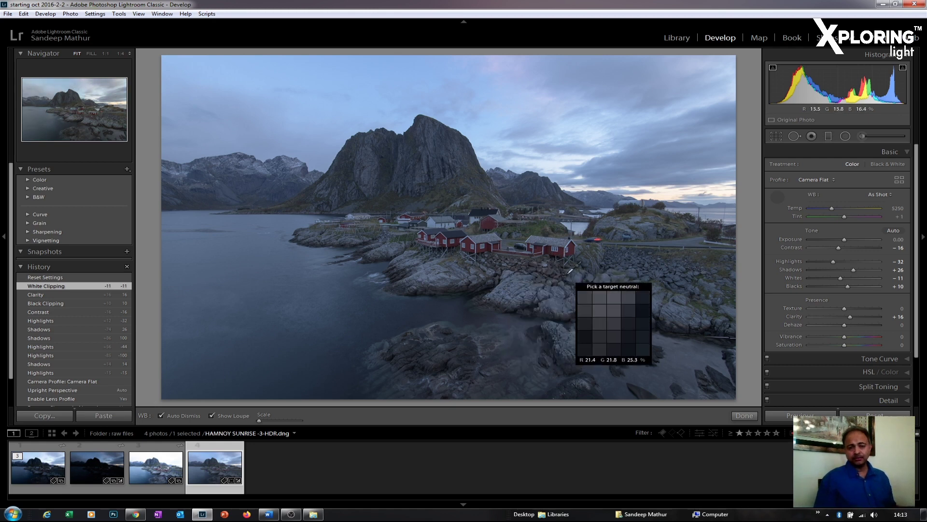
pyautogui.click(683, 241)
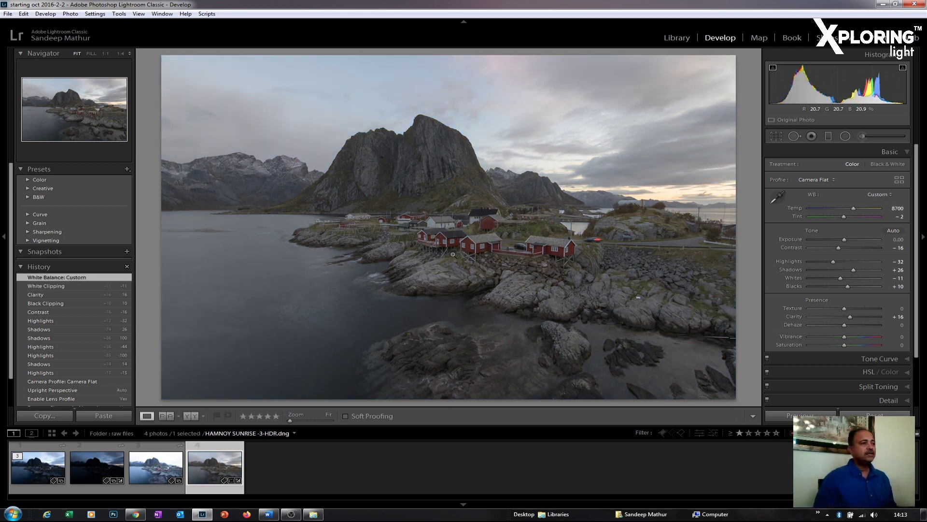
pyautogui.click(776, 202)
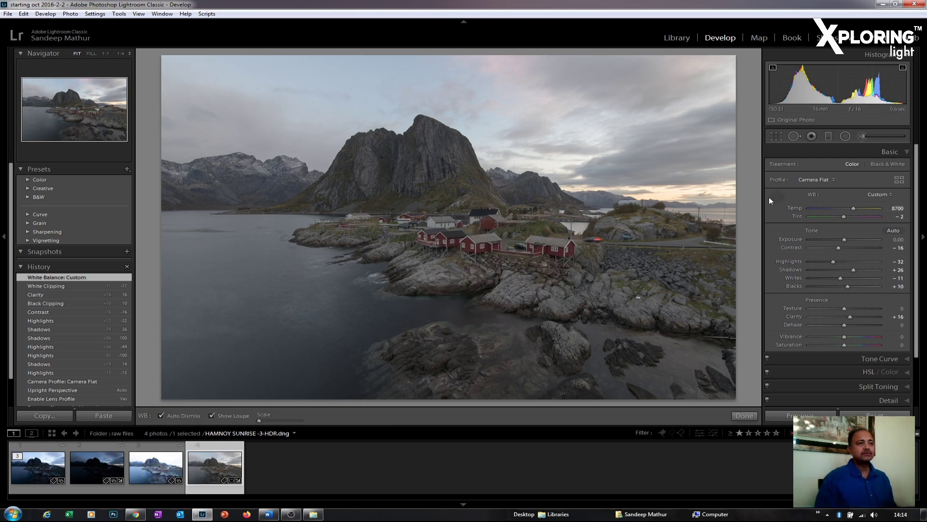
pyautogui.click(434, 220)
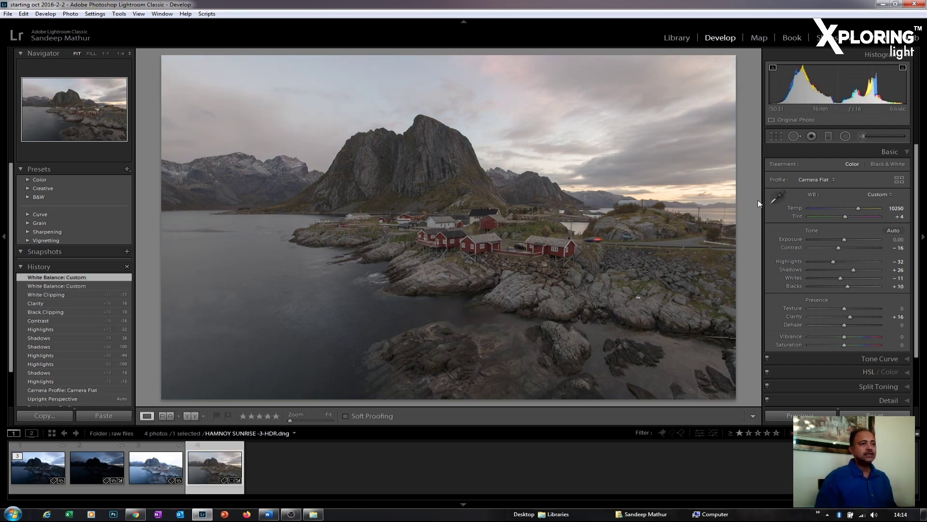
pyautogui.click(778, 195)
pyautogui.click(230, 258)
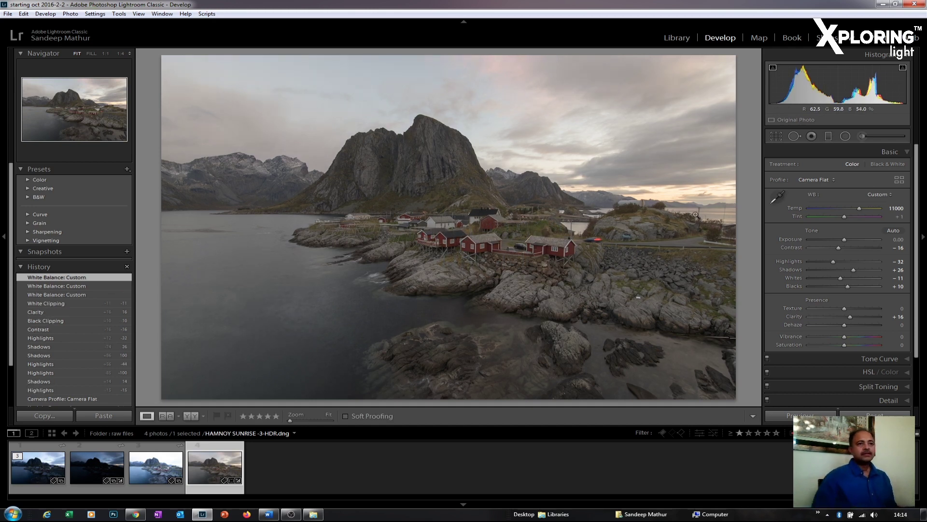
pyautogui.click(779, 197)
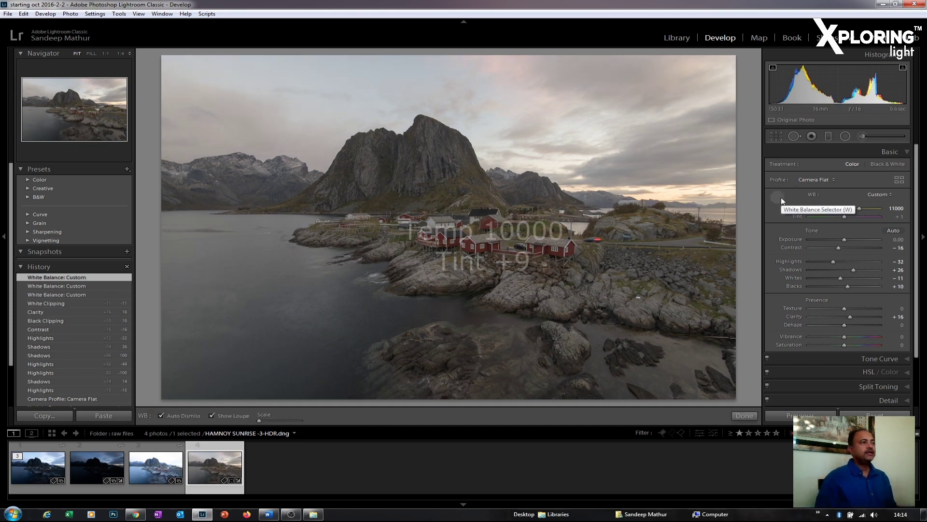
pyautogui.click(286, 156)
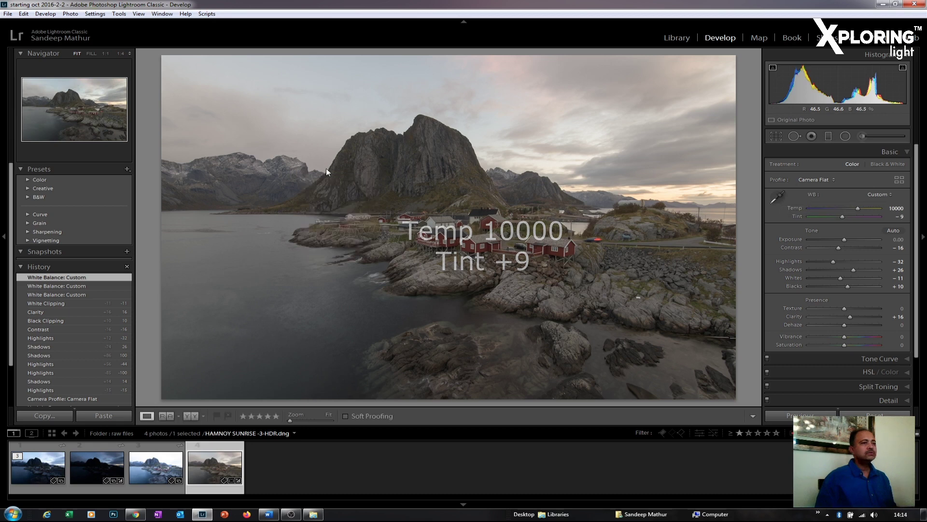
# Sample the clouds above the sunrise for a white balance Temp of 9500, and set Tint to -2
pyautogui.click(778, 197)
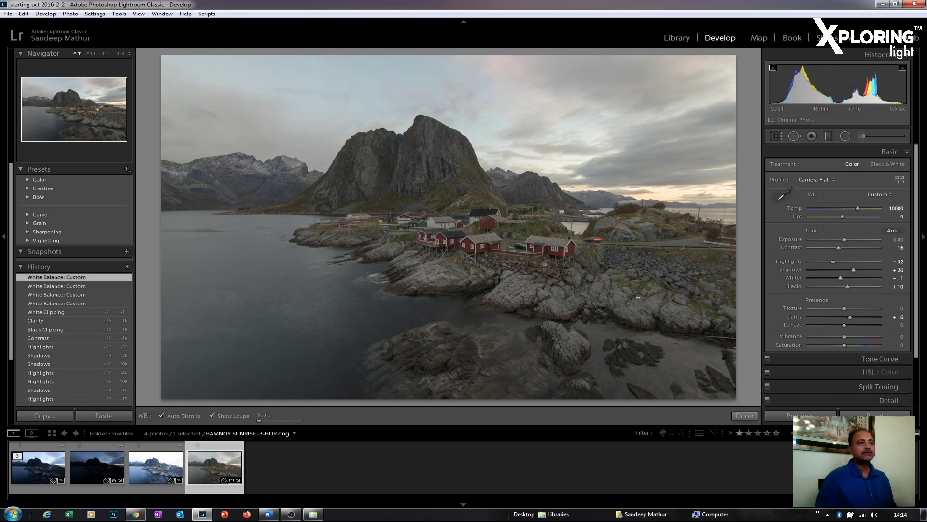
pyautogui.click(704, 144)
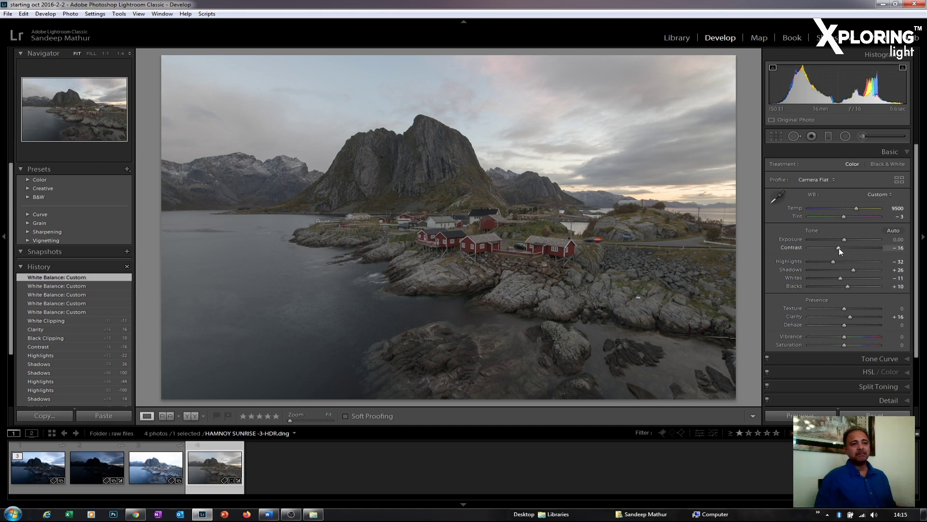
pyautogui.doubleClick(845, 217)
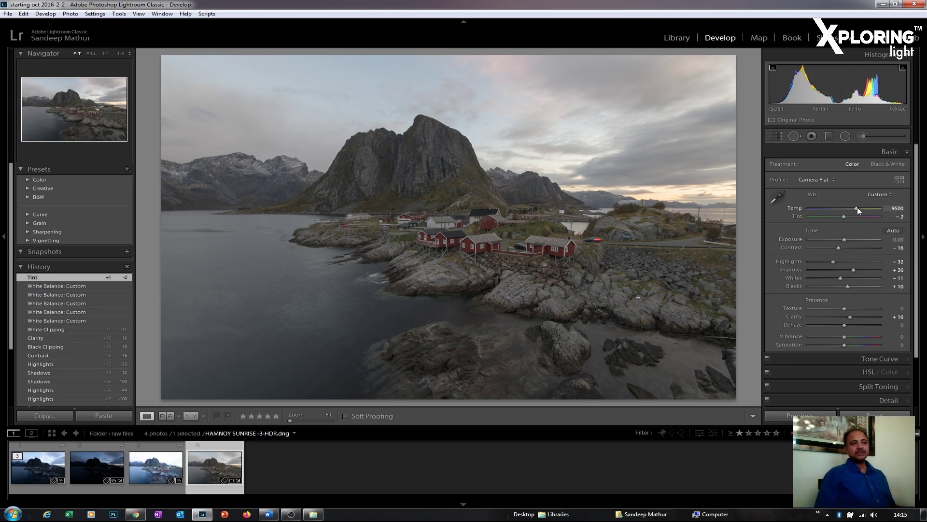
# Set Vibrance to +15 and Saturation to +15 for the whole photo
pyautogui.click(898, 337)
pyautogui.write('15')
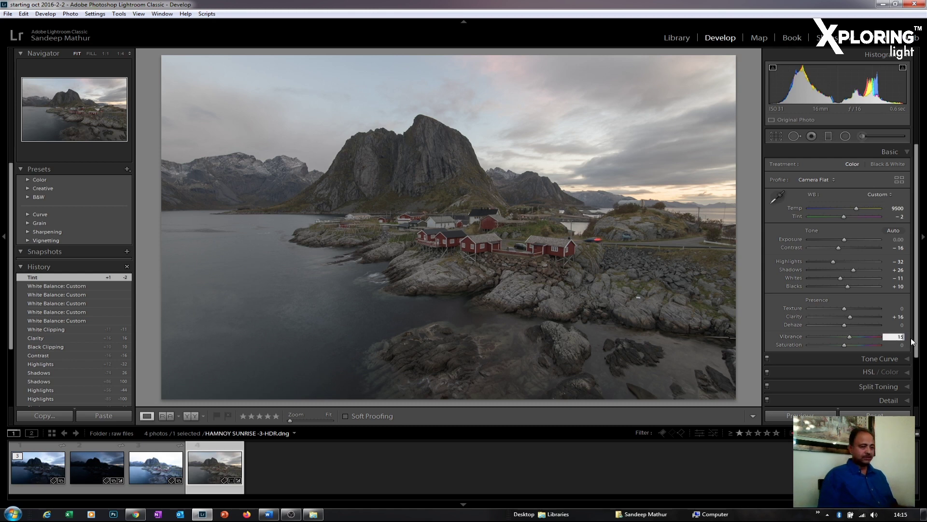
pyautogui.click(897, 345)
pyautogui.write('15')
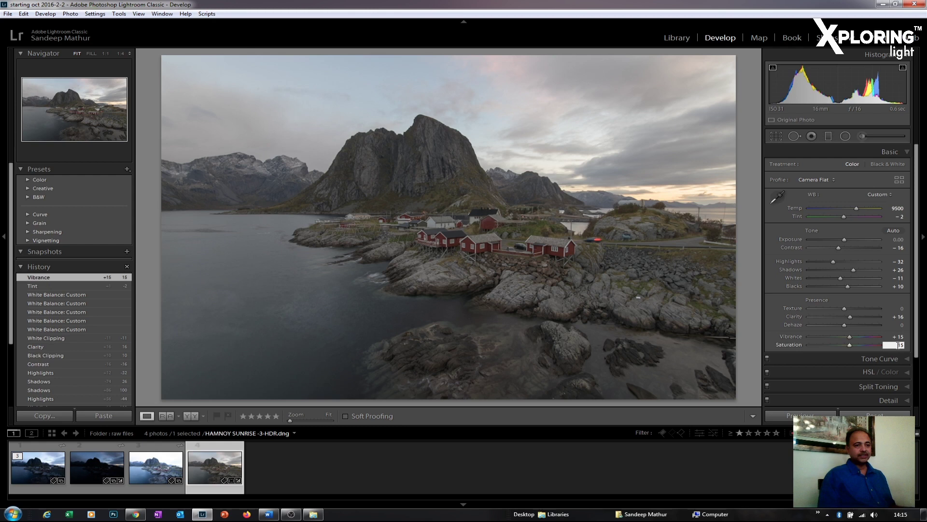
pyautogui.press('Return')
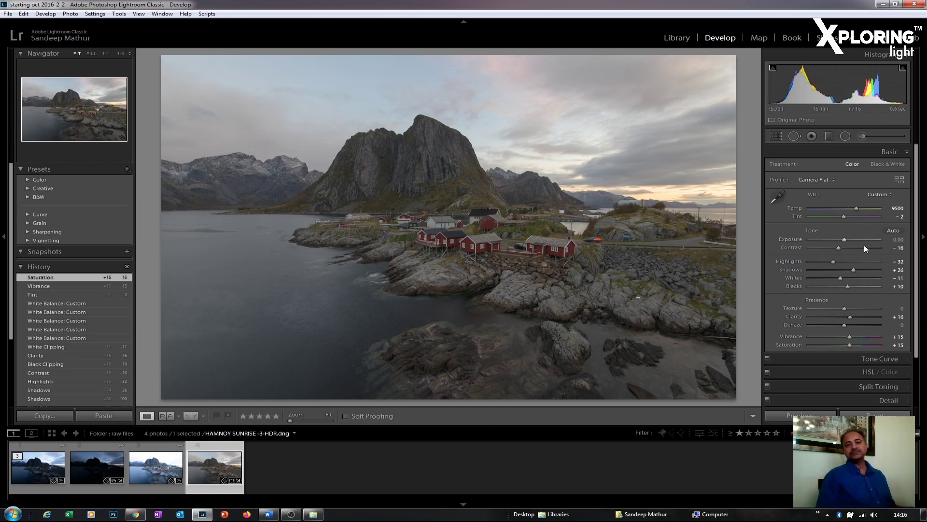
# Try white balance Temps of 7479, 8700 and 11000, and settle on 8703
pyautogui.moveTo(856, 208); pyautogui.dragTo(847, 208)
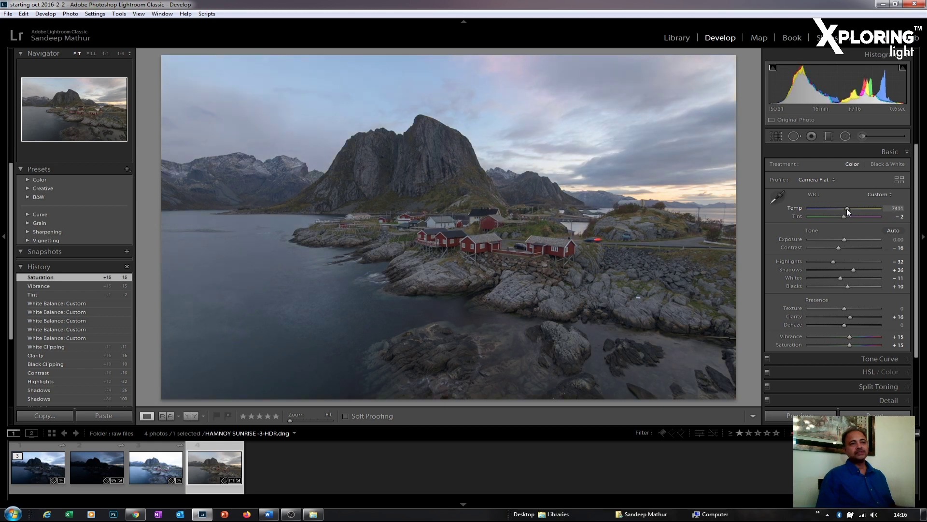
pyautogui.click(895, 208)
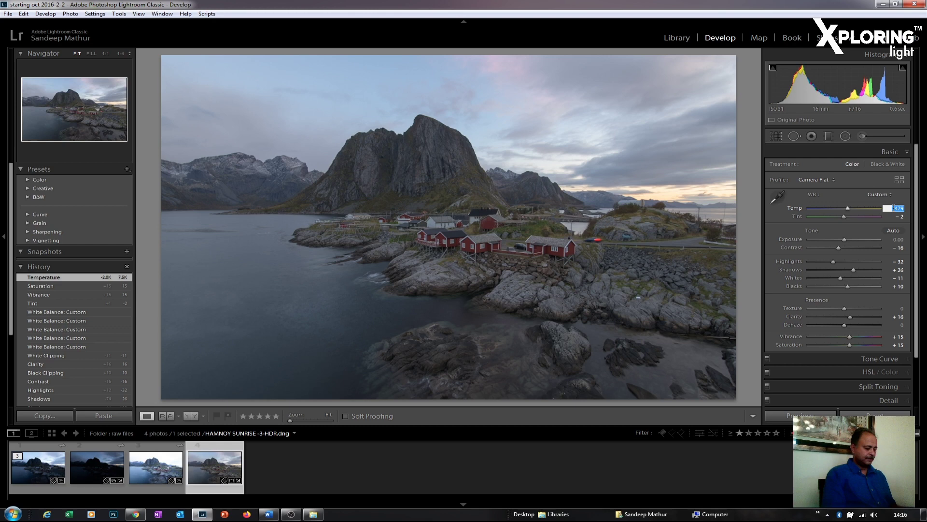
pyautogui.write('0')
pyautogui.press('Return')
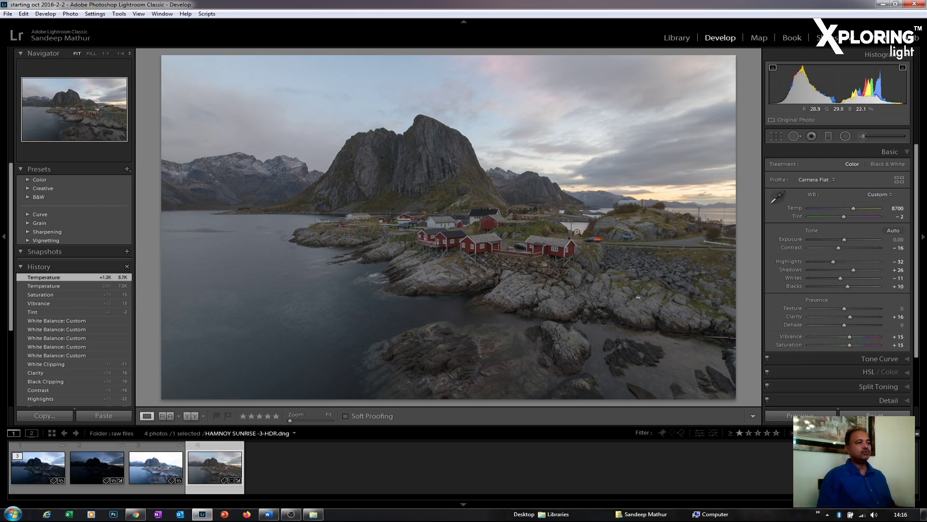
pyautogui.click(901, 209)
pyautogui.write('11000')
pyautogui.press('Return')
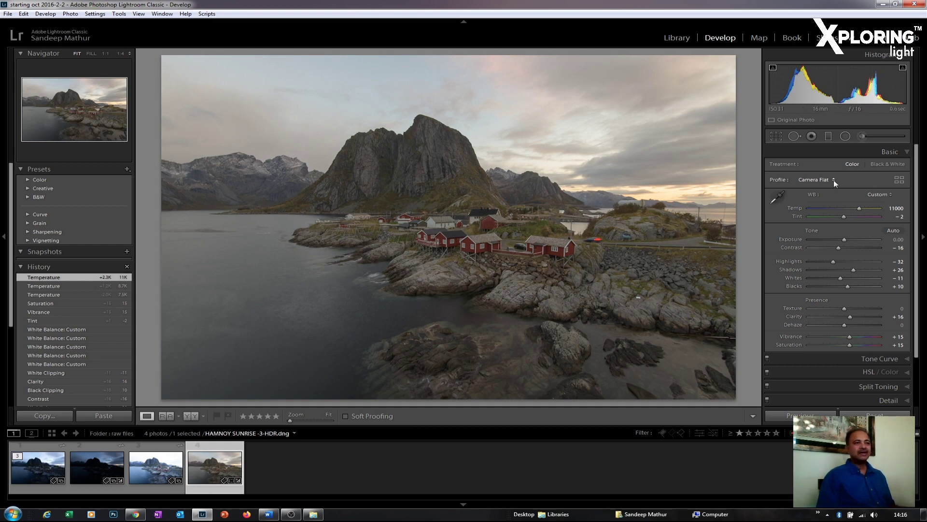
pyautogui.moveTo(859, 210); pyautogui.dragTo(854, 211)
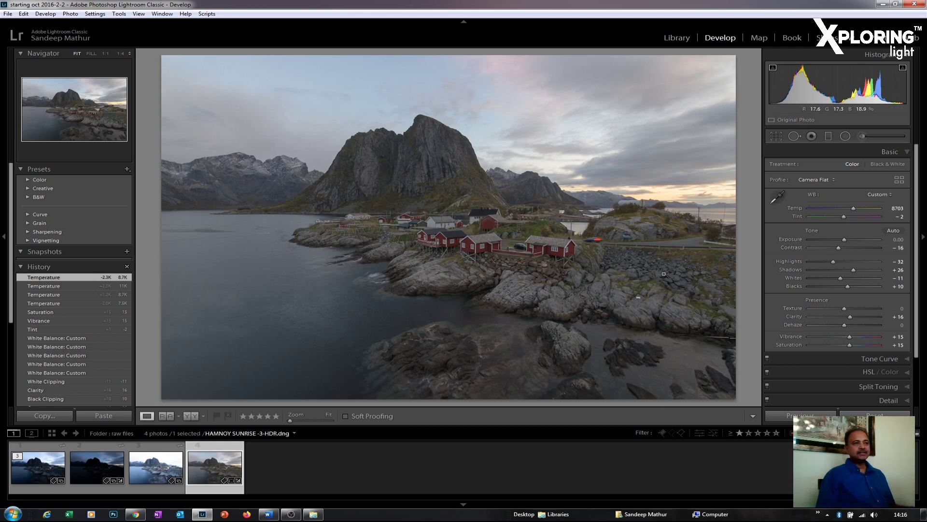
# Remove the small bright spot on the shoreline rocks with the Spot Removal tool in Clone mode
pyautogui.click(845, 136)
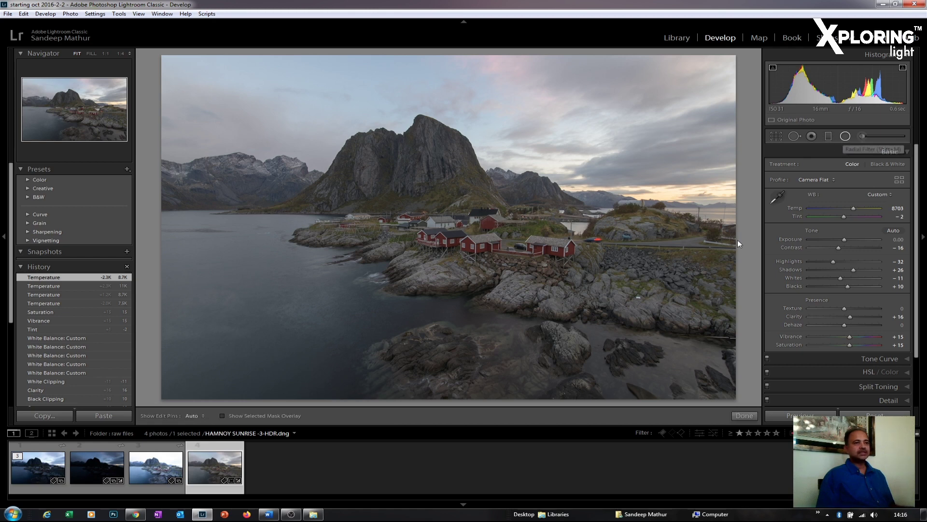
pyautogui.click(795, 135)
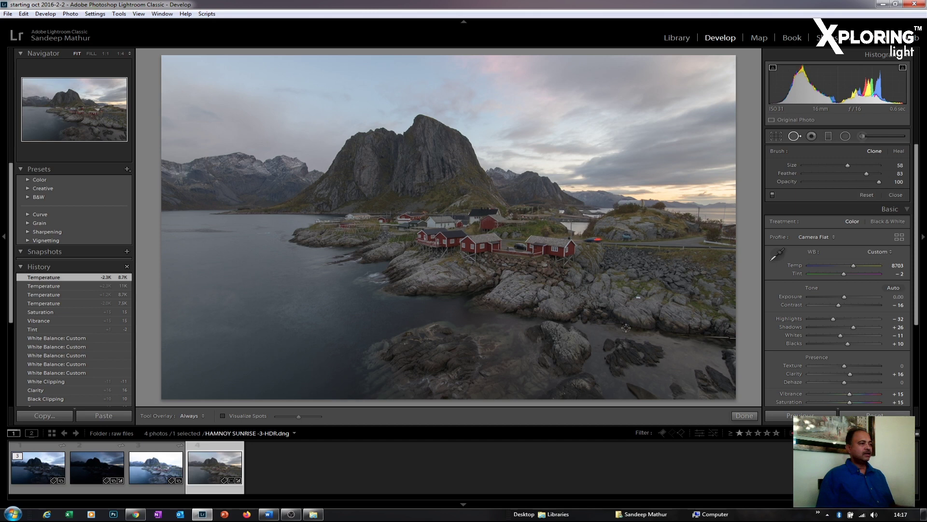
pyautogui.click(639, 296)
pyautogui.press('q')
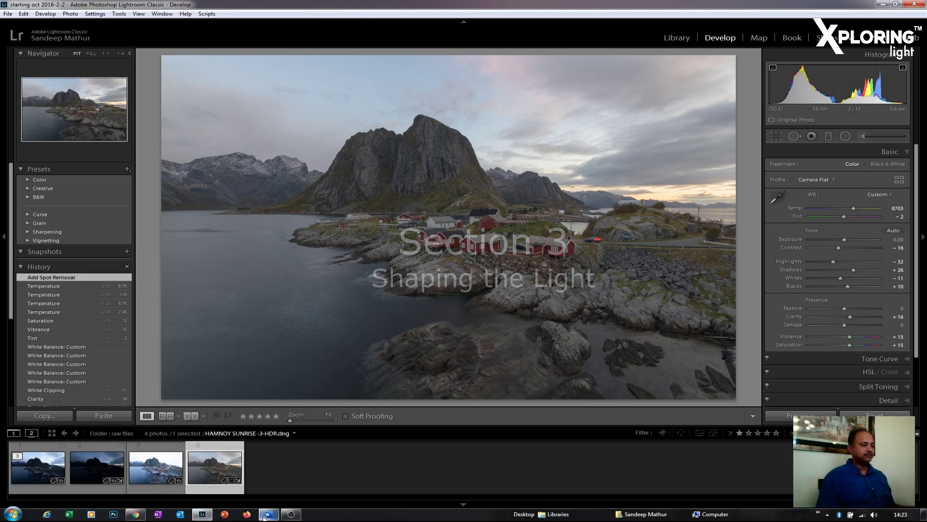
# Add a graduated filter from well above the photo down over the sky with Exposure -0.29, Highlights -19 and Shadows 25
pyautogui.hotkey('ctrl', '-')
pyautogui.hotkey('ctrl', '-')
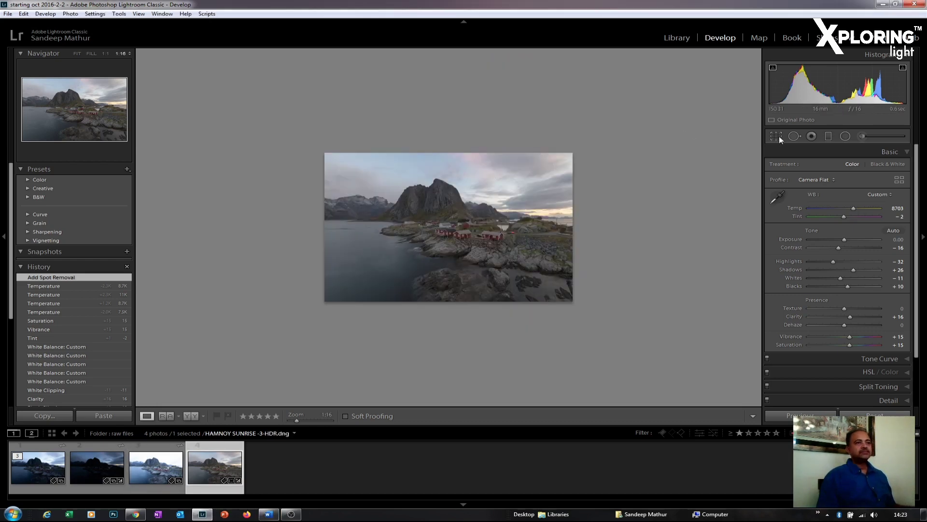
pyautogui.click(826, 138)
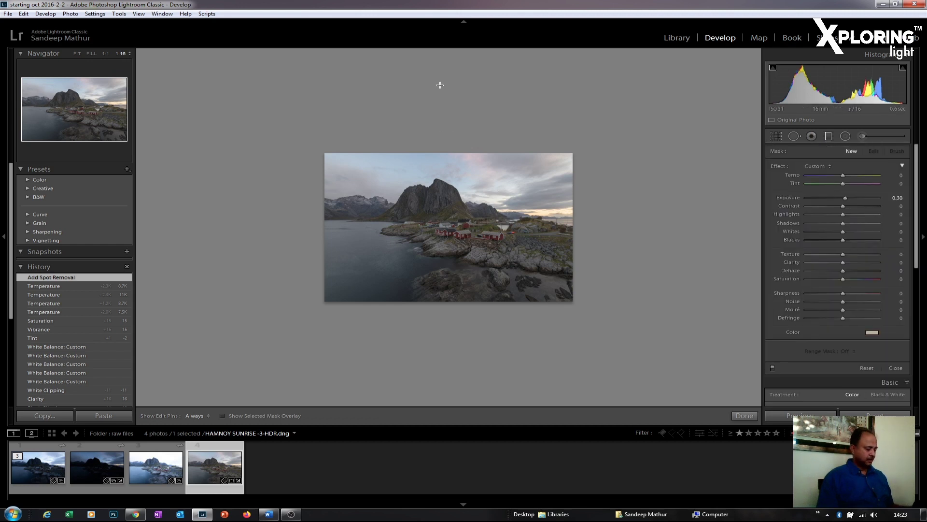
pyautogui.moveTo(440, 85); pyautogui.dragTo(435, 271)
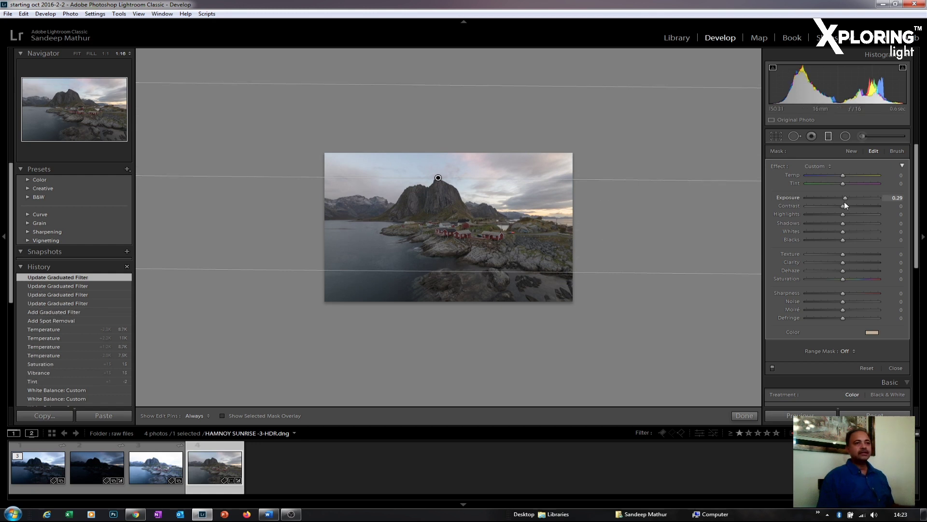
pyautogui.moveTo(844, 201); pyautogui.dragTo(838, 200)
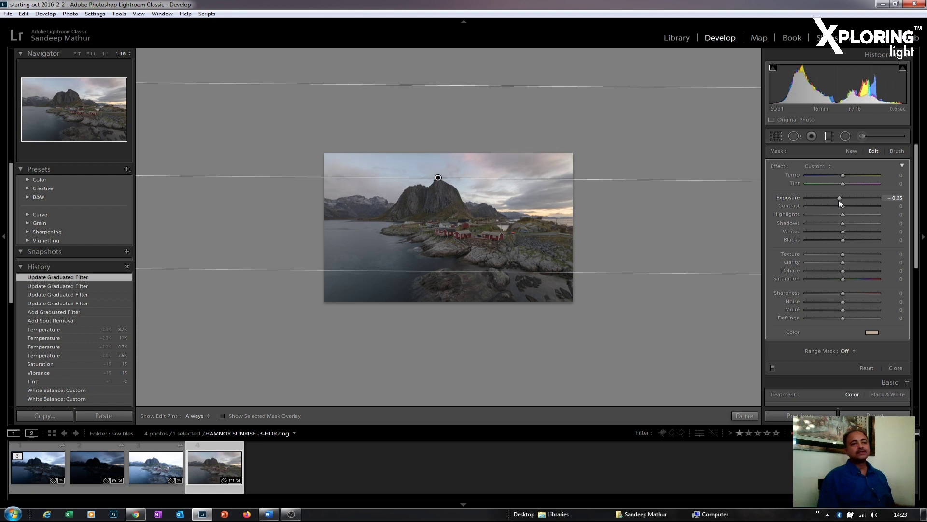
pyautogui.moveTo(843, 213); pyautogui.dragTo(848, 225)
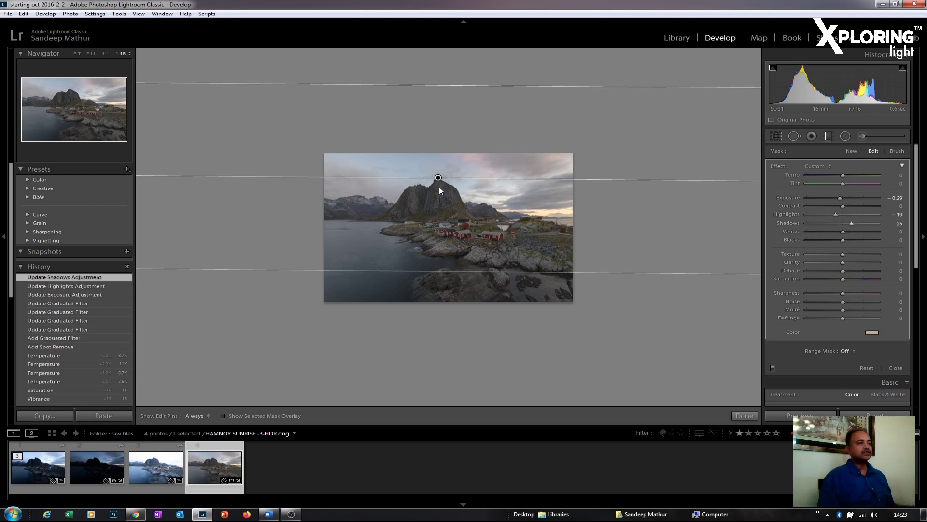
# Change the graduated filter's color toning to a near-neutral tint
pyautogui.click(871, 333)
pyautogui.moveTo(682, 359); pyautogui.dragTo(679, 365)
pyautogui.click(667, 311)
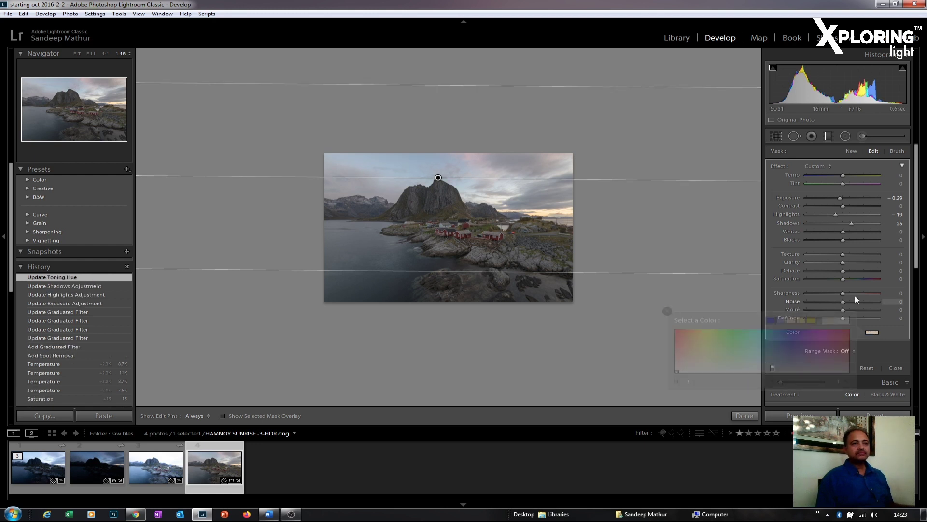
# Discard the unwanted graduated filter edits and widen the narrow second sky filter's transition down to the horizon
pyautogui.press('Delete')
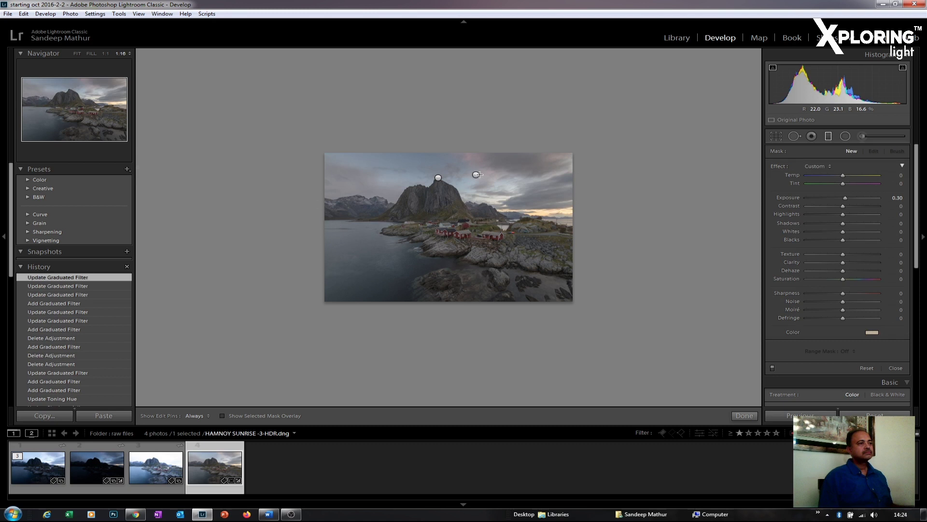
pyautogui.hotkey('ctrl', 'z')
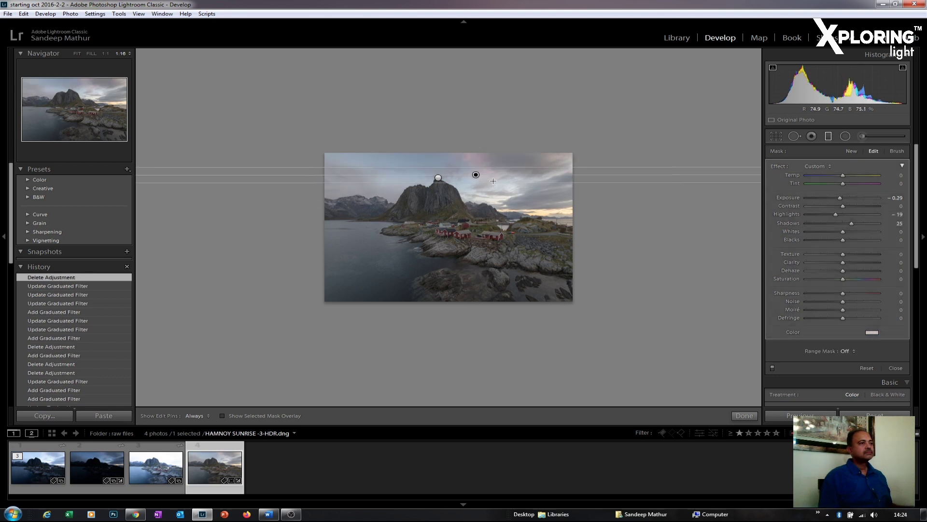
pyautogui.moveTo(493, 180); pyautogui.dragTo(495, 214)
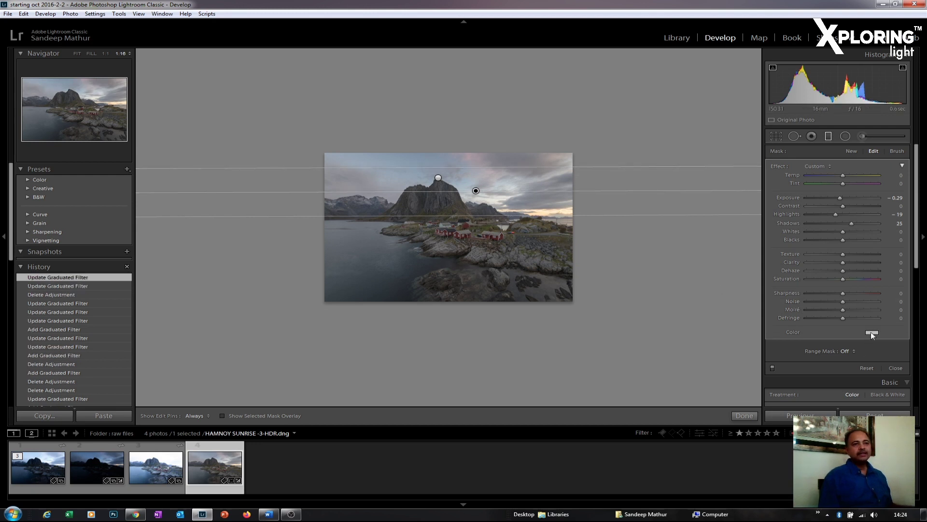
# Set the second sky filter's Exposure to -0.35 and tint it pale blue with hue 221 and saturation 20
pyautogui.click(838, 198)
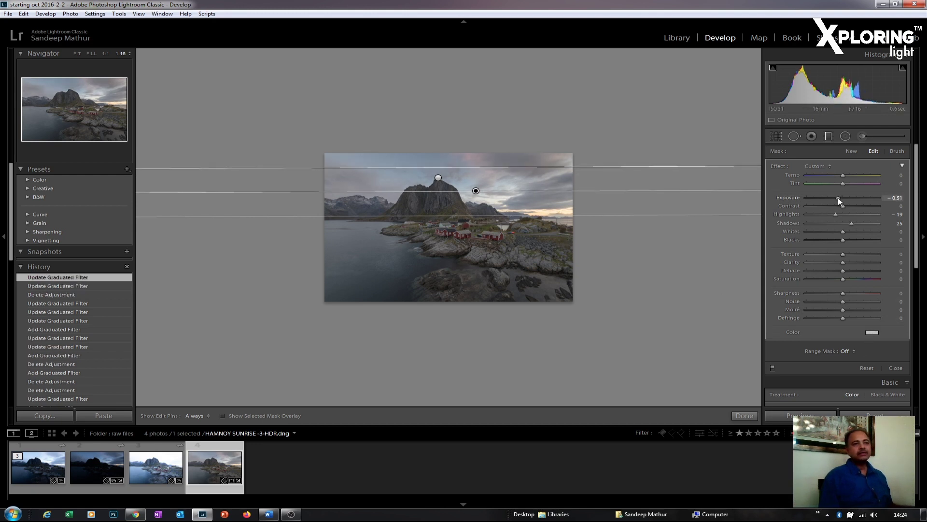
pyautogui.moveTo(838, 198); pyautogui.dragTo(839, 198)
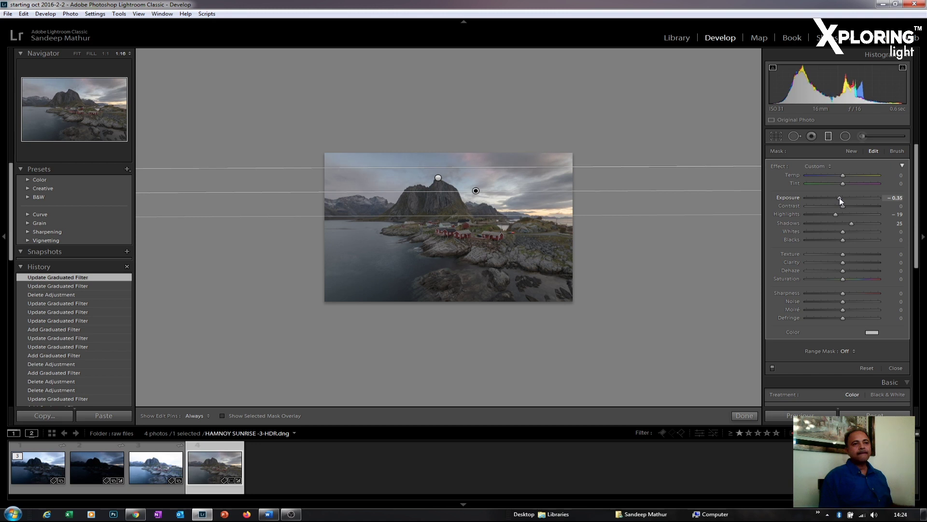
pyautogui.click(870, 332)
pyautogui.click(781, 362)
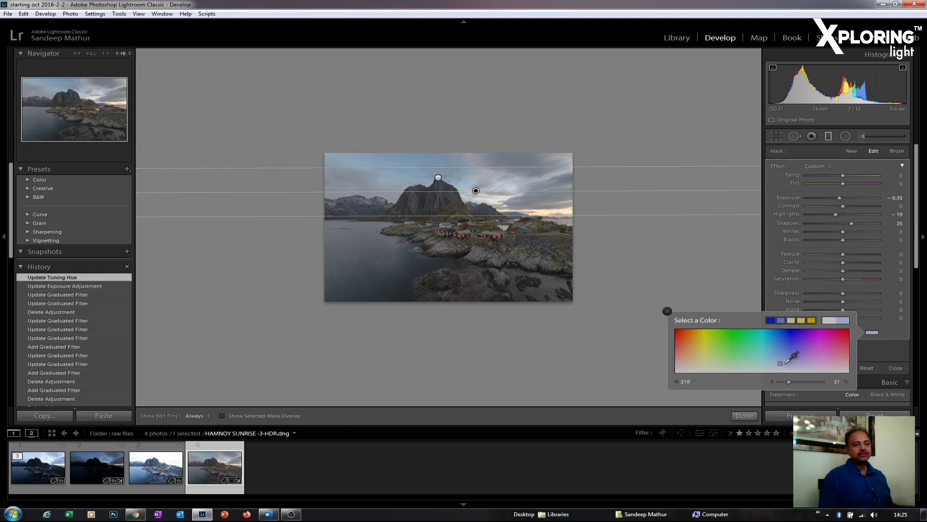
pyautogui.click(782, 364)
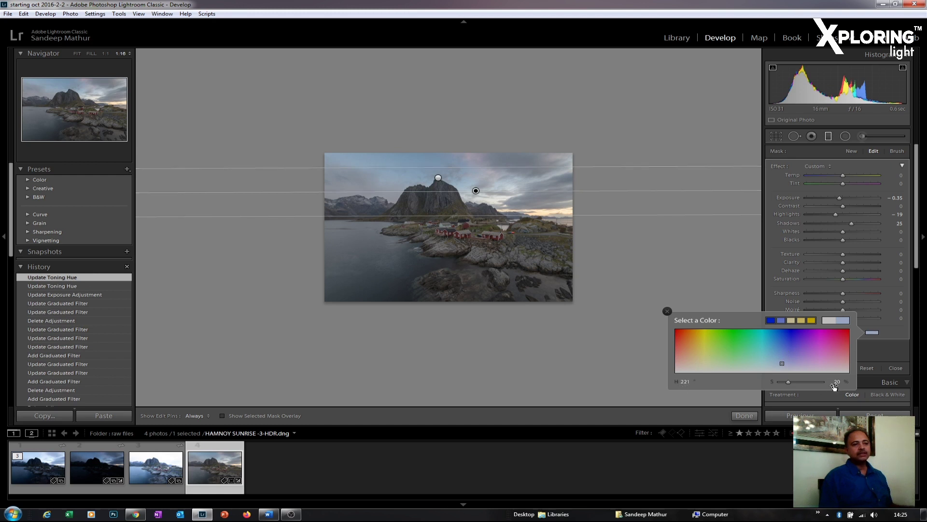
pyautogui.click(668, 311)
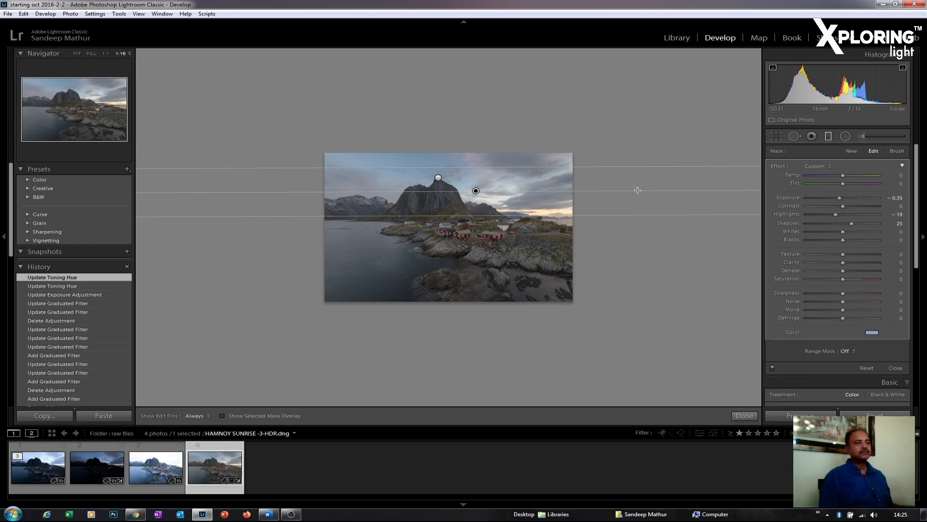
# Tilt the second sky filter diagonally and add another diagonal graduated filter over the water in the photo's lower-left corner
pyautogui.moveTo(535, 189); pyautogui.dragTo(535, 188)
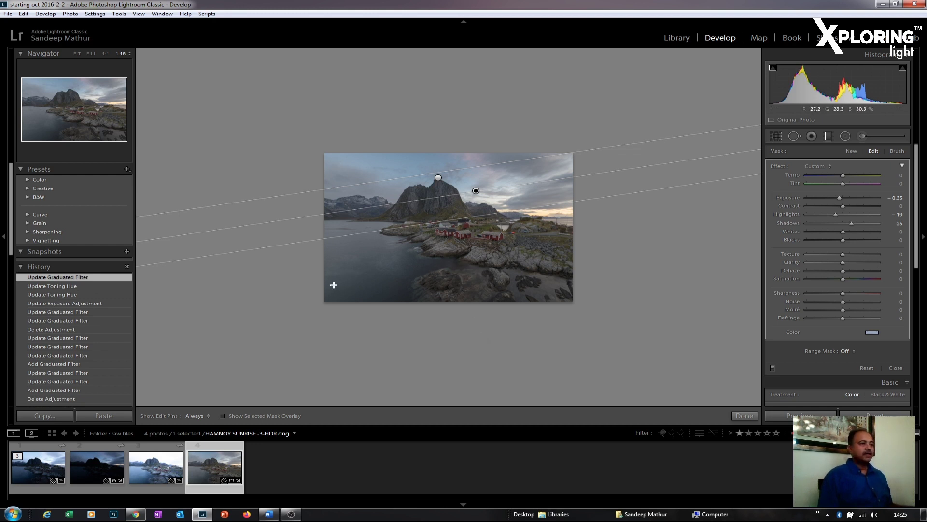
pyautogui.moveTo(349, 273); pyautogui.dragTo(362, 218)
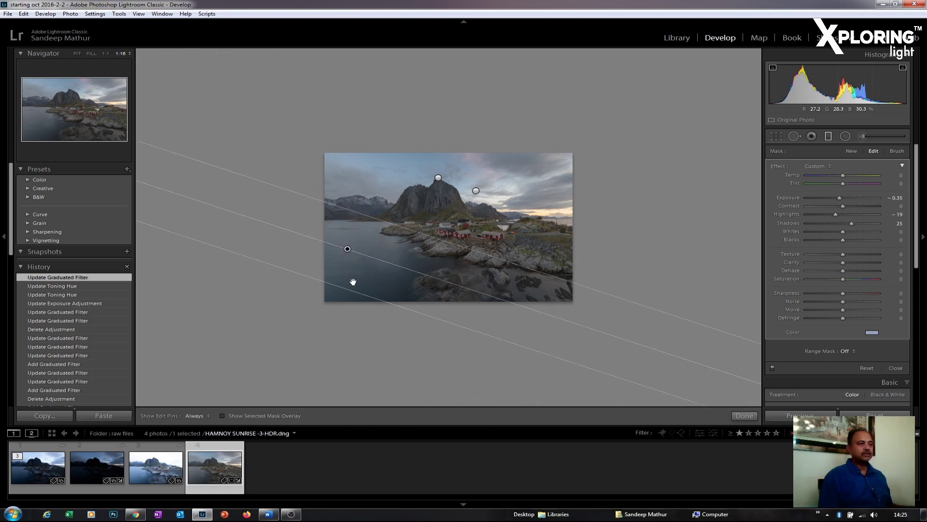
pyautogui.click(336, 261)
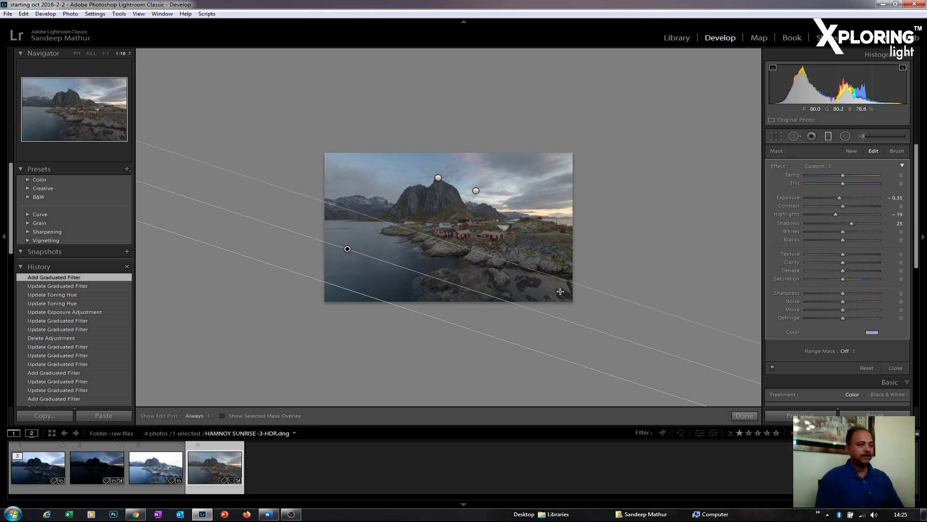
pyautogui.click(746, 415)
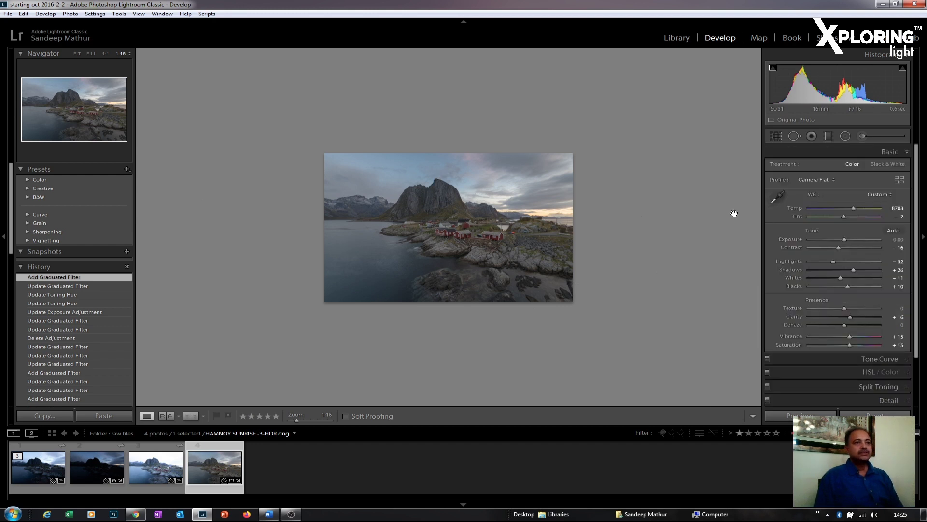
# Add a long, thin inverted radial filter centered on the sunrise at the photo's right edge, tilt it toward the water, and set Exposure to 0.35
pyautogui.click(844, 137)
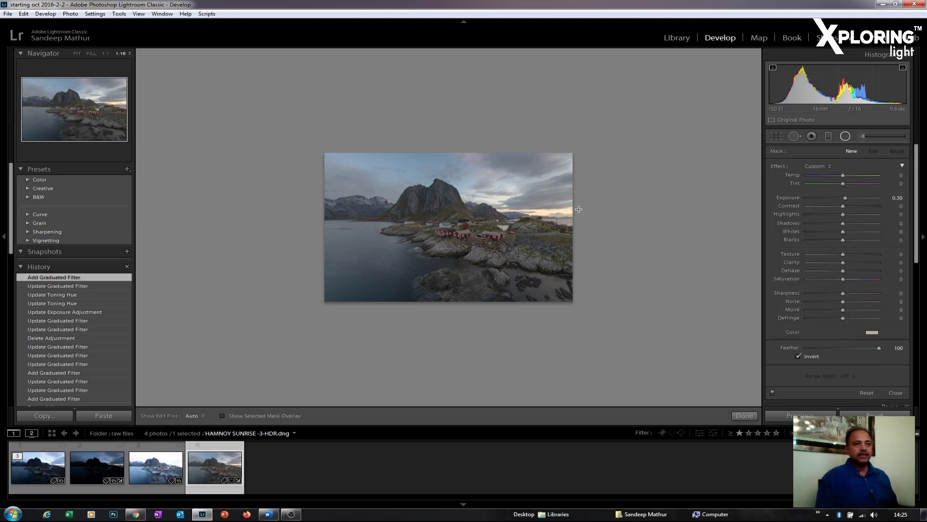
pyautogui.moveTo(579, 209); pyautogui.dragTo(94, 231)
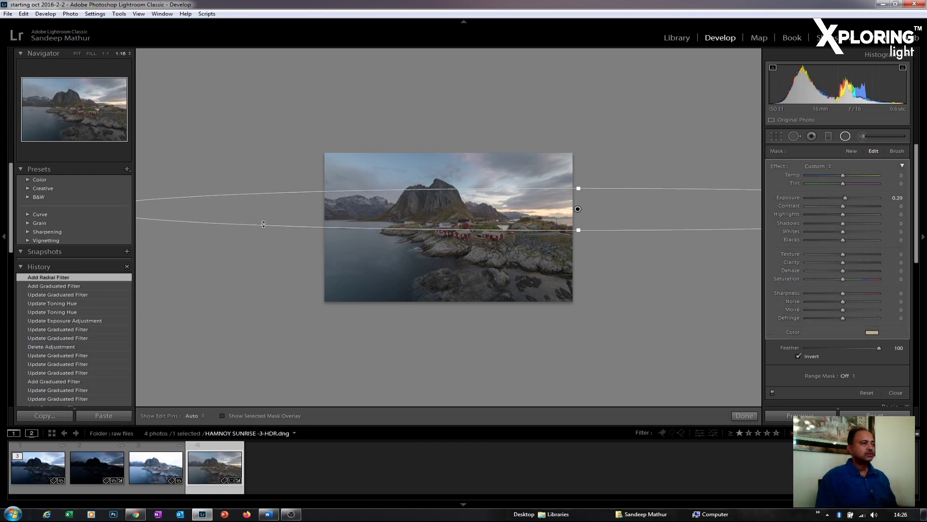
pyautogui.moveTo(263, 224); pyautogui.dragTo(280, 277)
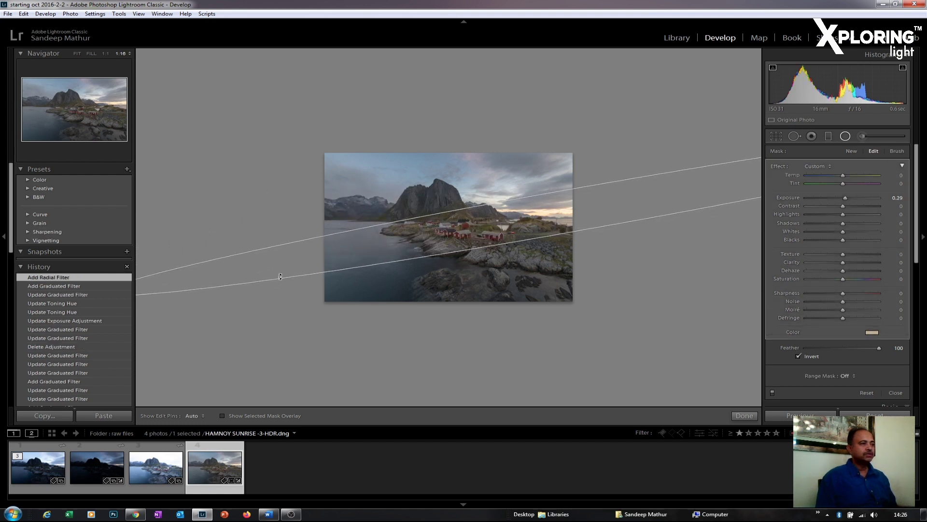
pyautogui.moveTo(278, 276); pyautogui.dragTo(282, 277)
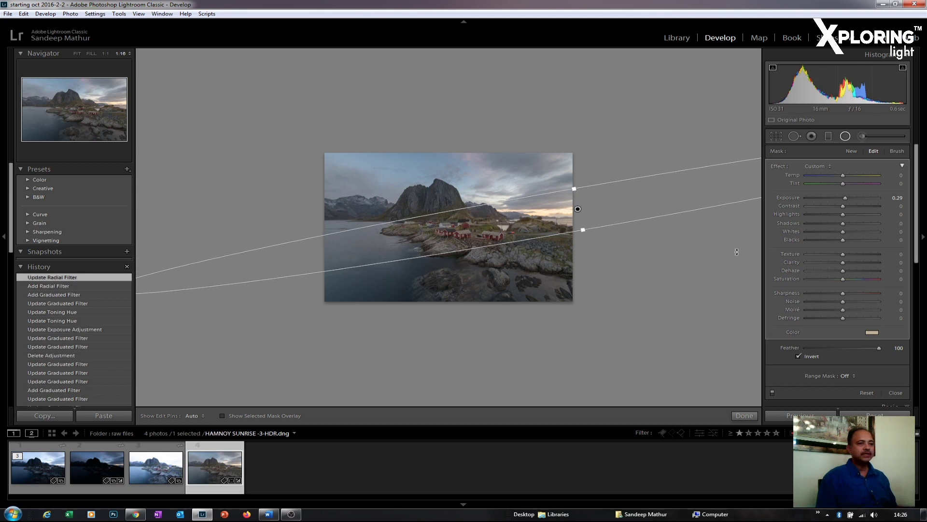
pyautogui.moveTo(845, 198); pyautogui.dragTo(847, 199)
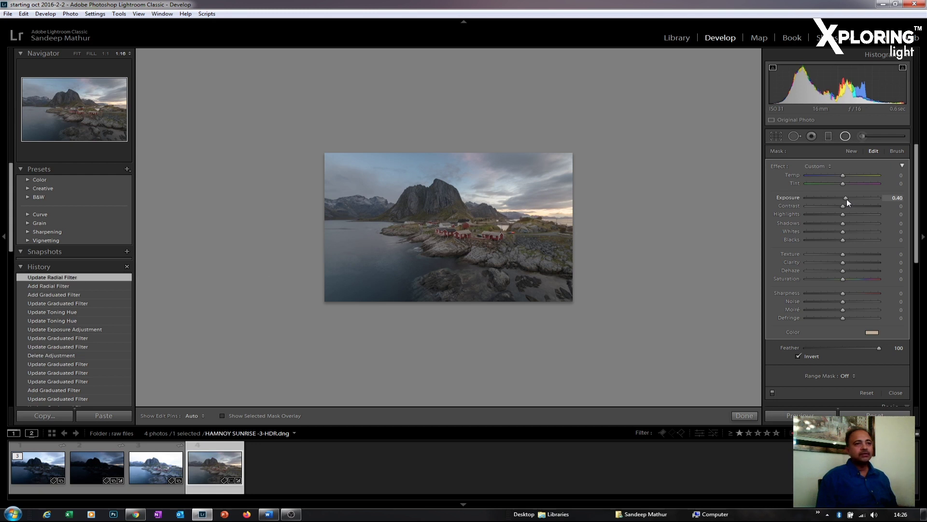
pyautogui.moveTo(848, 202); pyautogui.dragTo(847, 202)
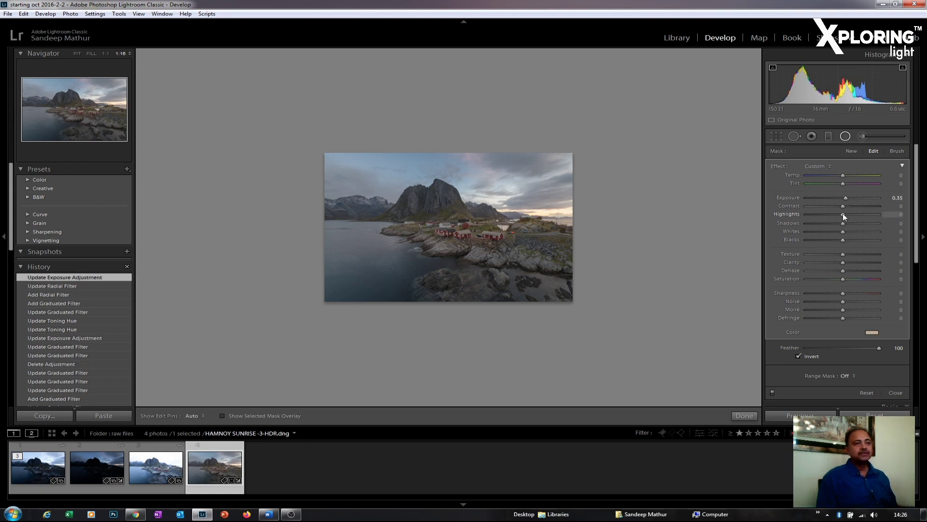
# Set the sunrise radial filter's Highlights to 5, Shadows to 9, Blacks to 14, Clarity to 14 and Dehaze to -11
pyautogui.moveTo(845, 213); pyautogui.dragTo(845, 223)
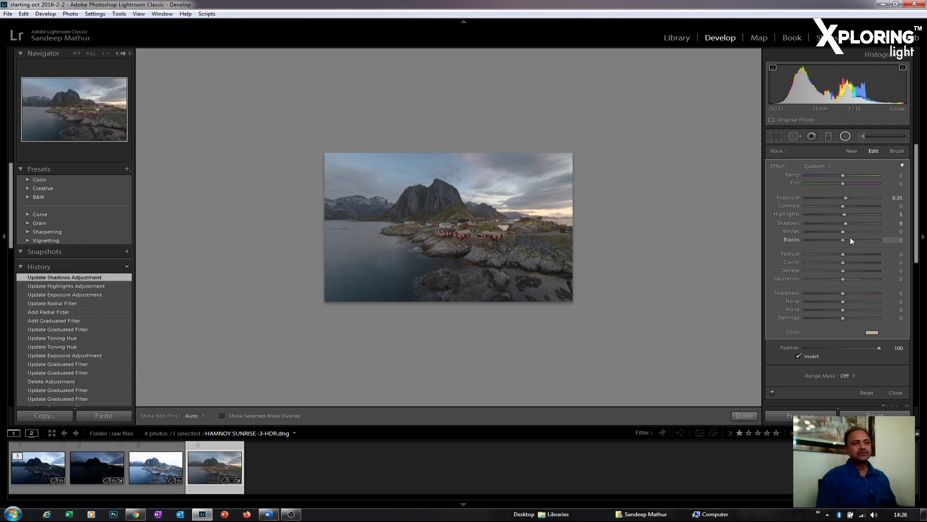
pyautogui.moveTo(846, 238); pyautogui.dragTo(848, 238)
pyautogui.moveTo(847, 239); pyautogui.dragTo(848, 239)
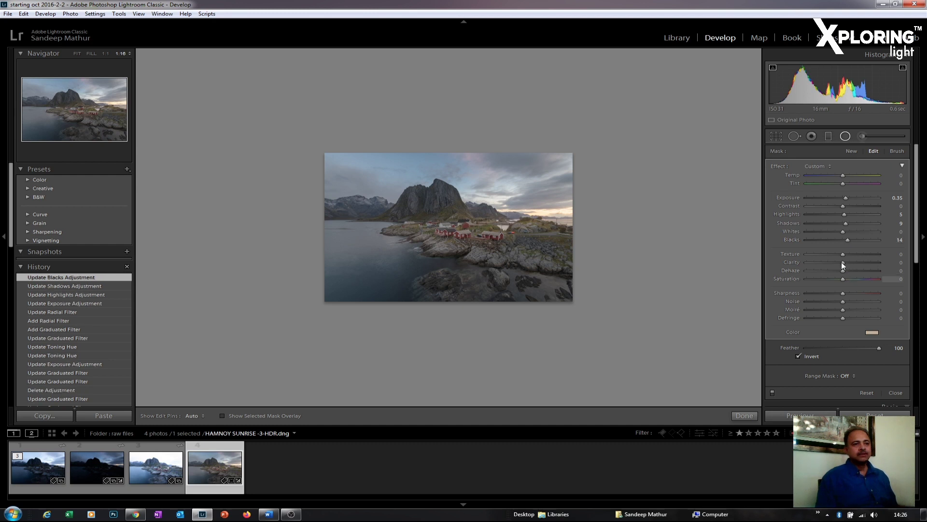
pyautogui.click(848, 262)
pyautogui.moveTo(845, 271); pyautogui.dragTo(840, 269)
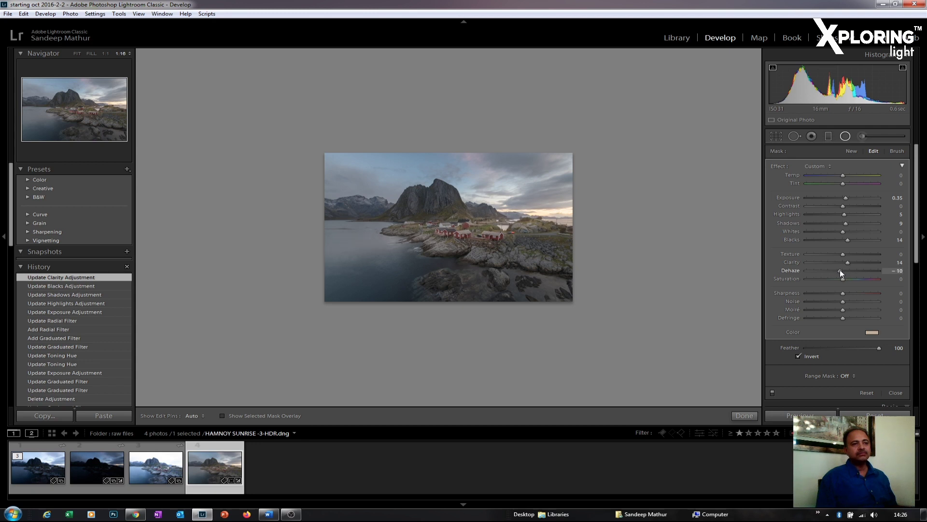
pyautogui.moveTo(838, 269); pyautogui.dragTo(839, 270)
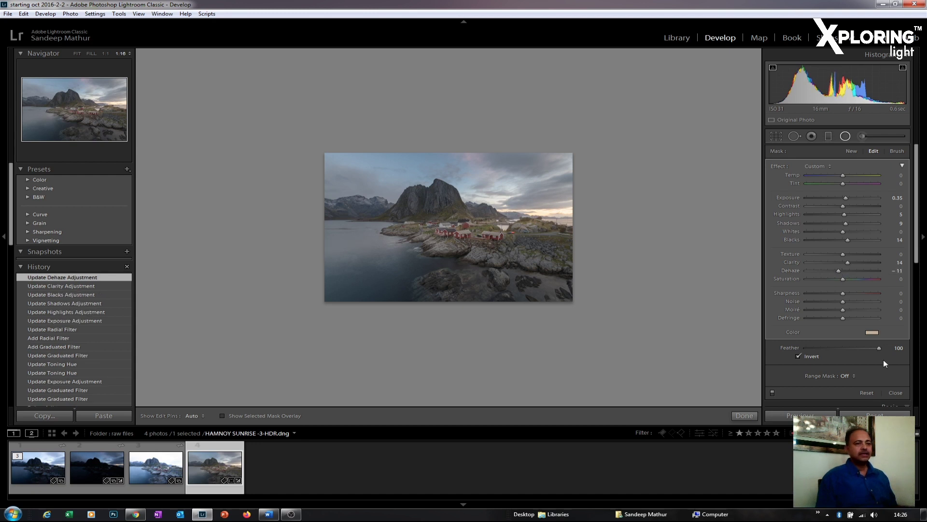
# Strengthen the sunrise radial filter's warm orange tint to saturation 26 and finish editing the filter
pyautogui.click(871, 333)
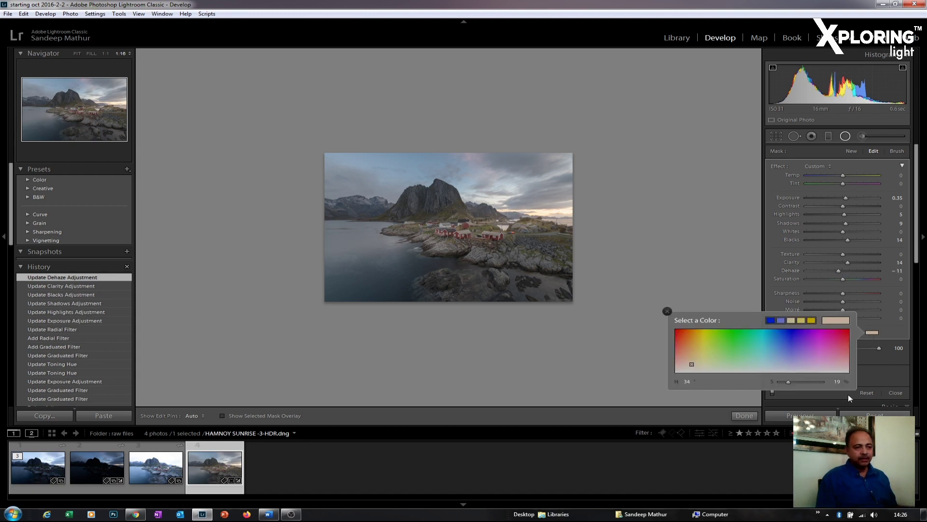
pyautogui.click(691, 360)
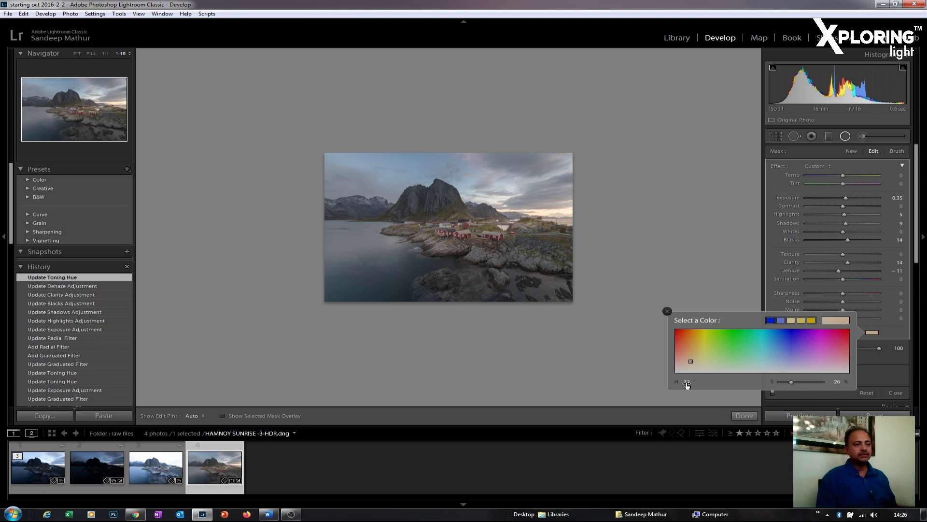
pyautogui.click(667, 311)
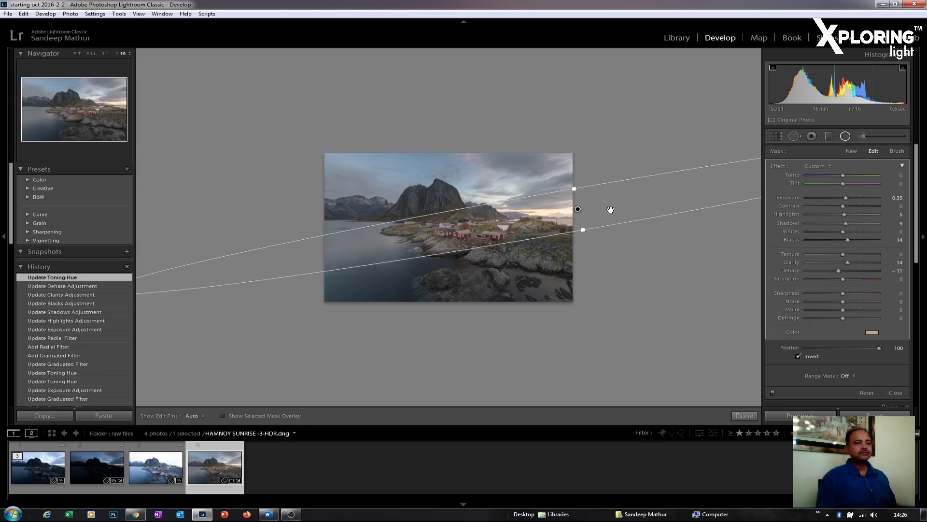
pyautogui.click(748, 415)
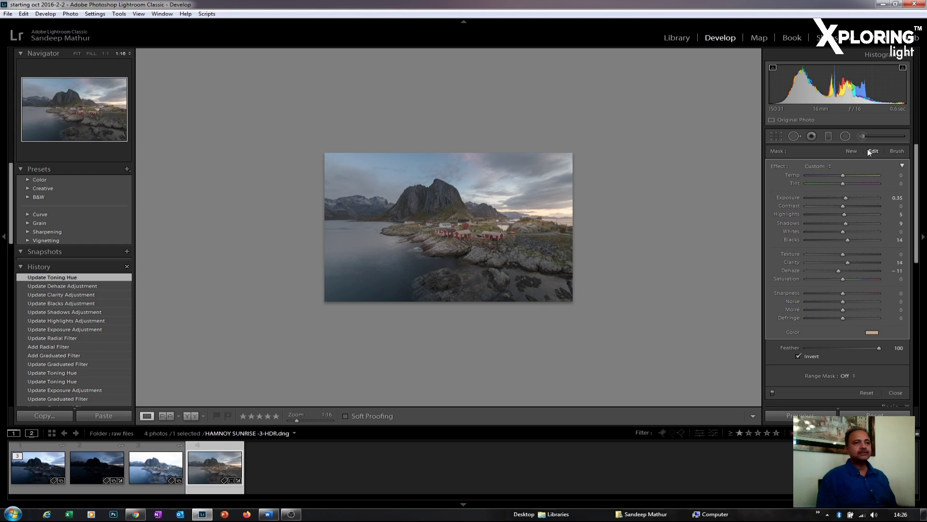
# Add another long, thin inverted radial filter just above the first at the sunrise, with Exposure 0.29 and a Luminance range mask
pyautogui.click(845, 137)
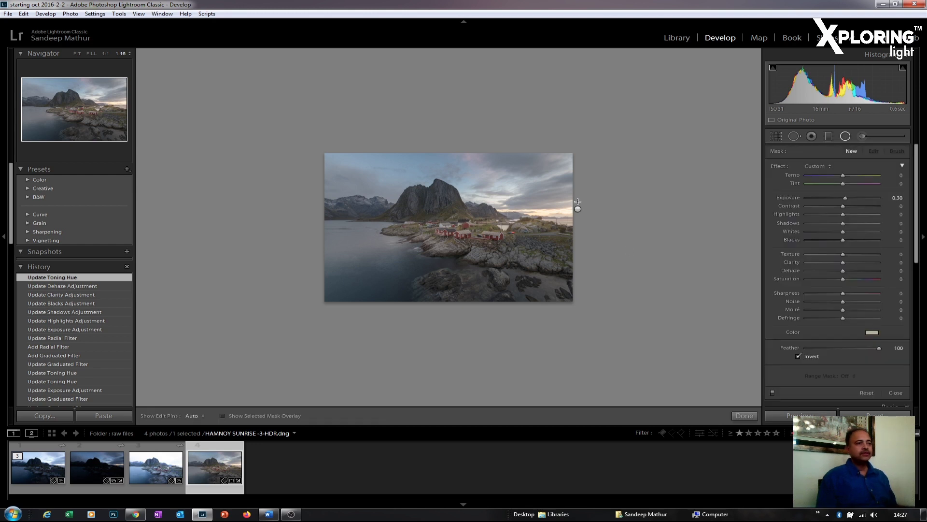
pyautogui.moveTo(564, 202); pyautogui.dragTo(125, 217)
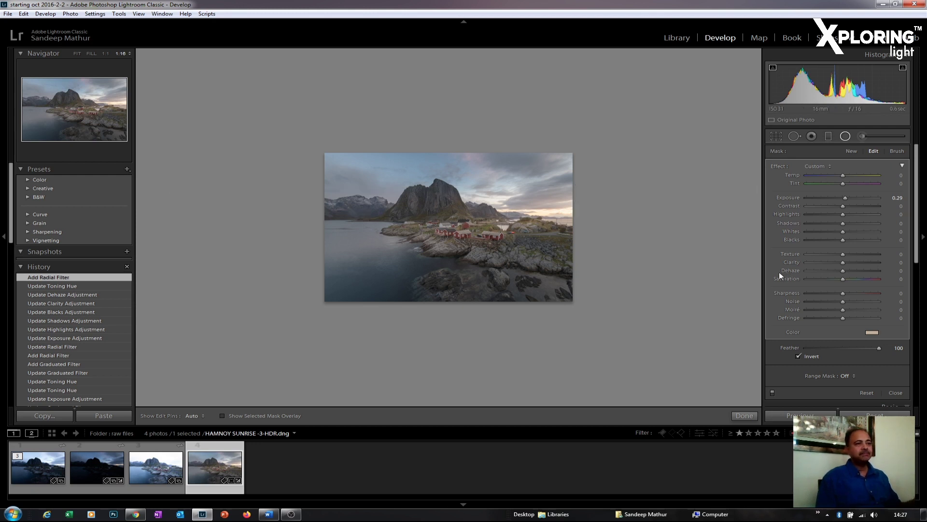
pyautogui.click(845, 376)
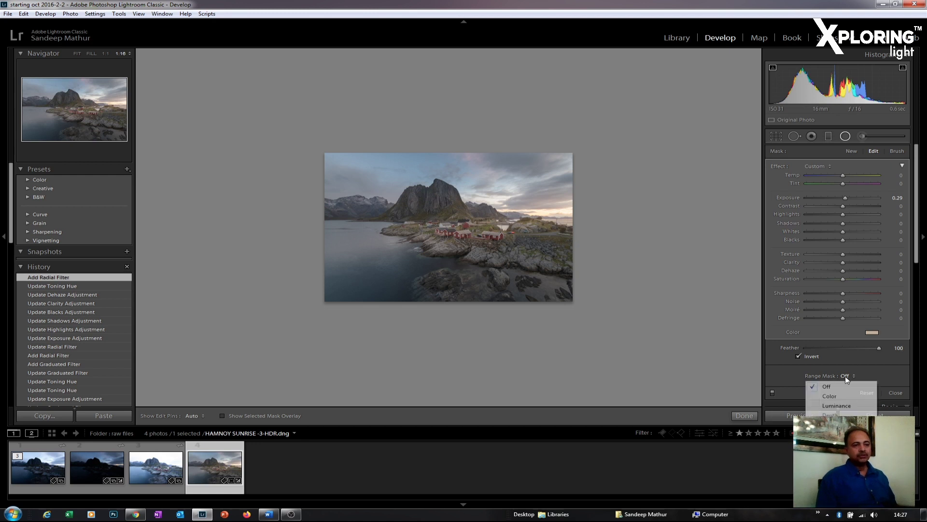
pyautogui.click(849, 405)
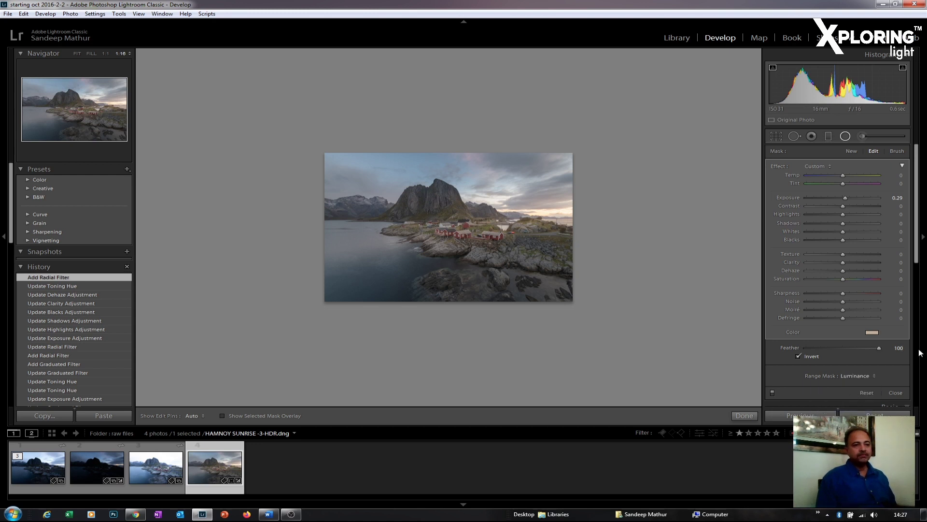
# Limit the upper radial filter's luminance range to 54/100 with the luminance mask shown, and finish editing the filter
pyautogui.scroll(-2, 918, 258)
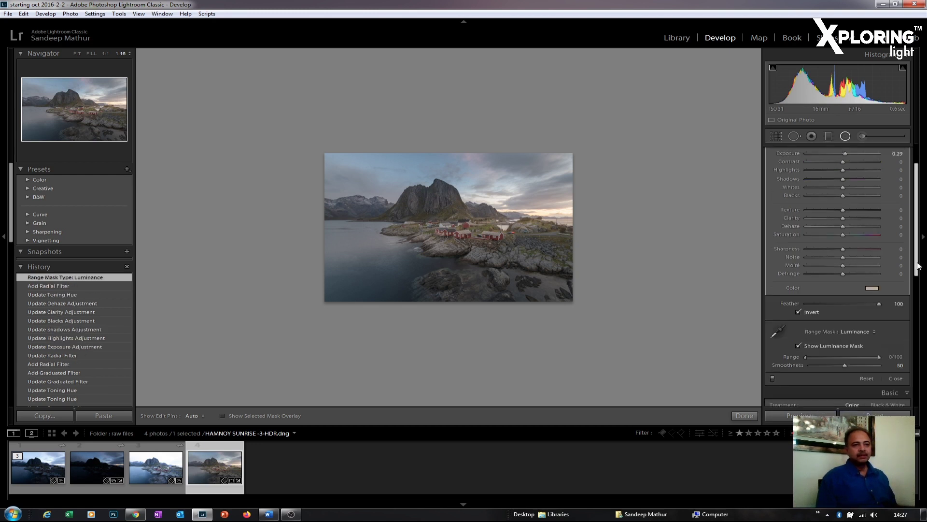
pyautogui.click(807, 347)
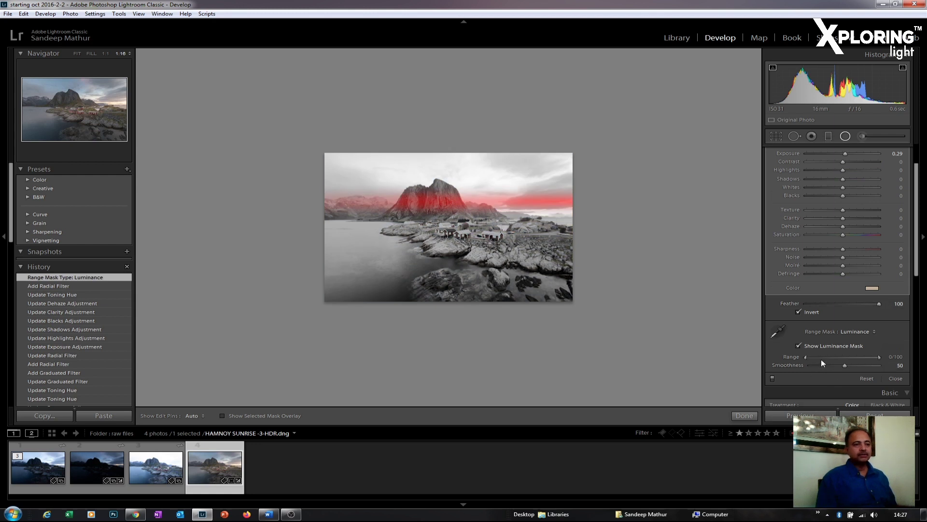
pyautogui.moveTo(805, 355); pyautogui.dragTo(845, 357)
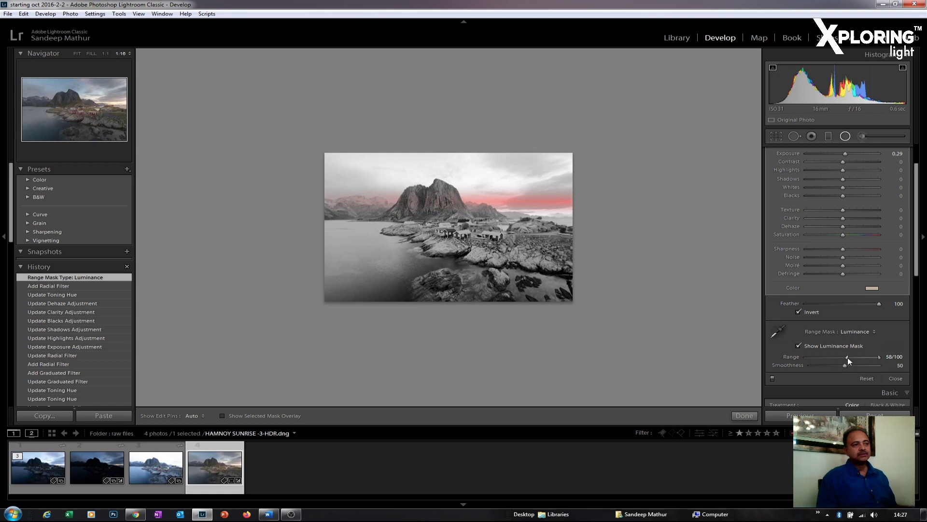
pyautogui.moveTo(845, 358); pyautogui.dragTo(845, 357)
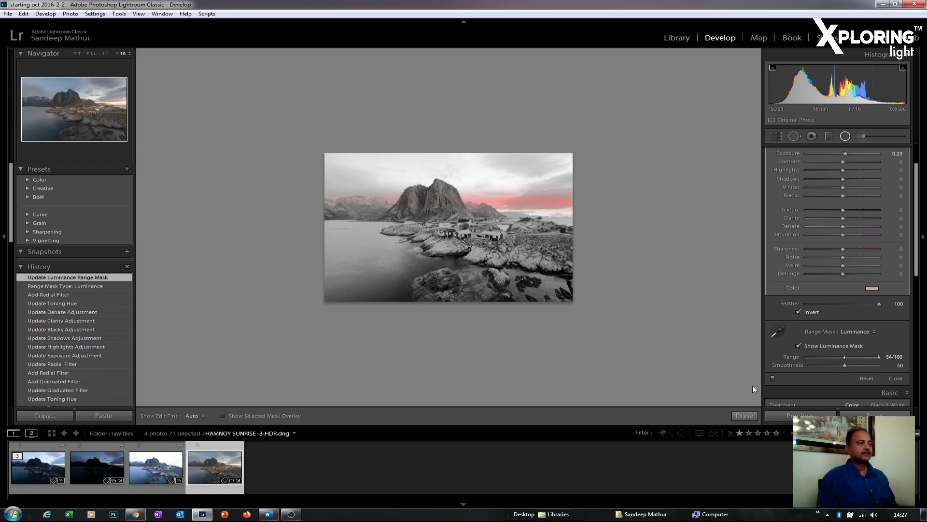
pyautogui.click(745, 416)
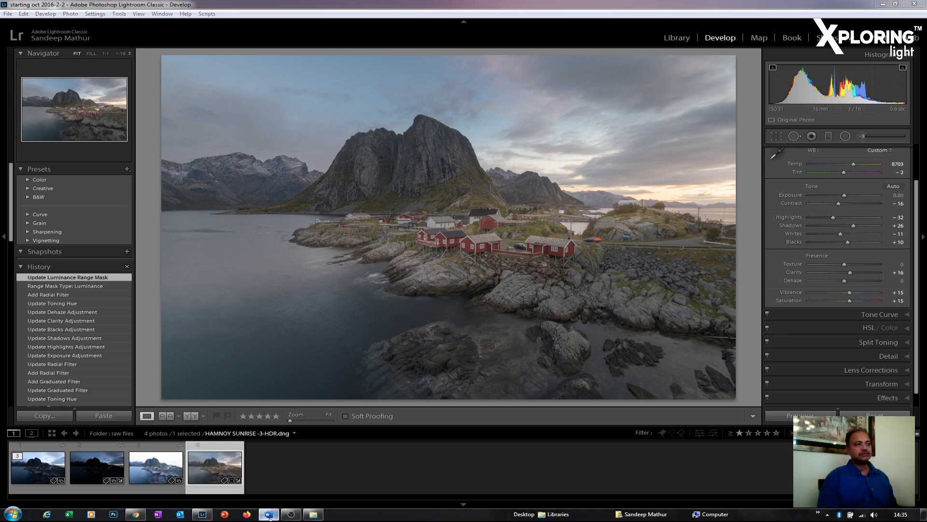
# Prepare a new radial filter with Exposure -0.40 and a pale blue tint
pyautogui.click(845, 136)
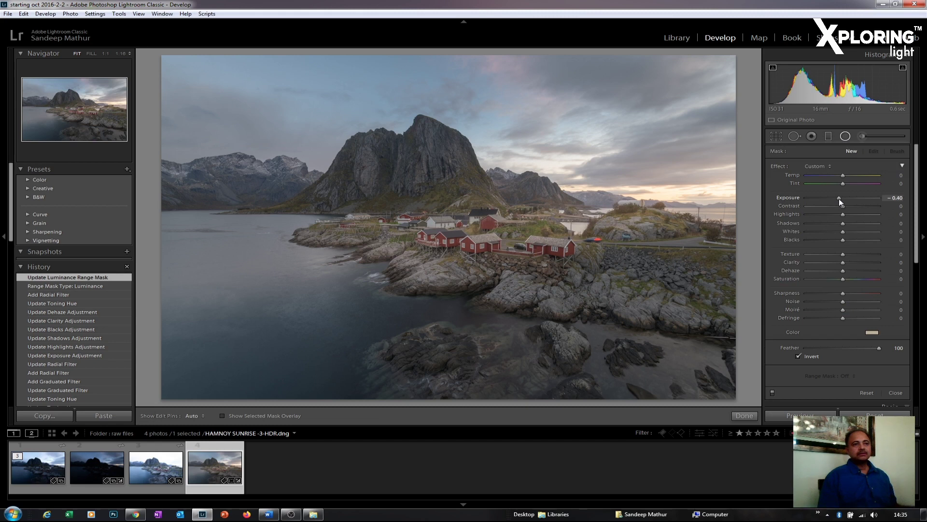
pyautogui.click(875, 331)
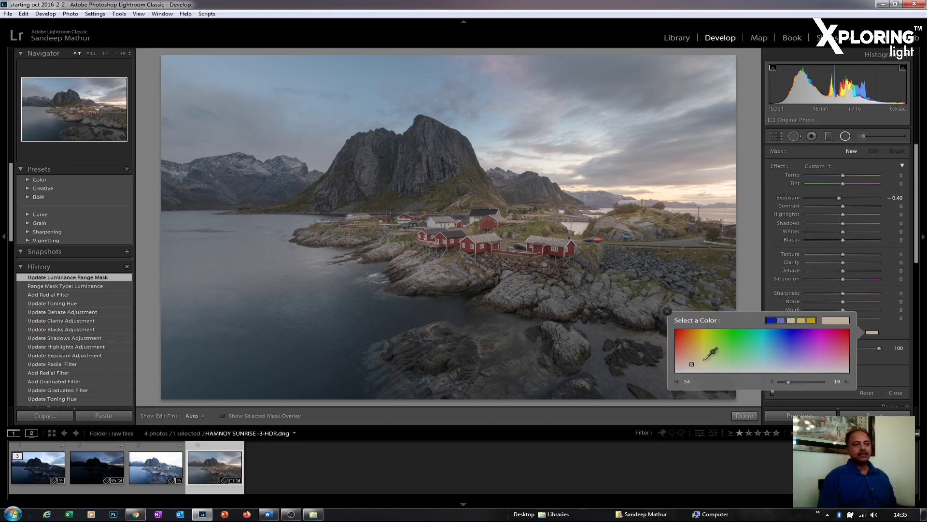
pyautogui.click(783, 364)
pyautogui.moveTo(782, 364); pyautogui.dragTo(779, 364)
pyautogui.click(667, 312)
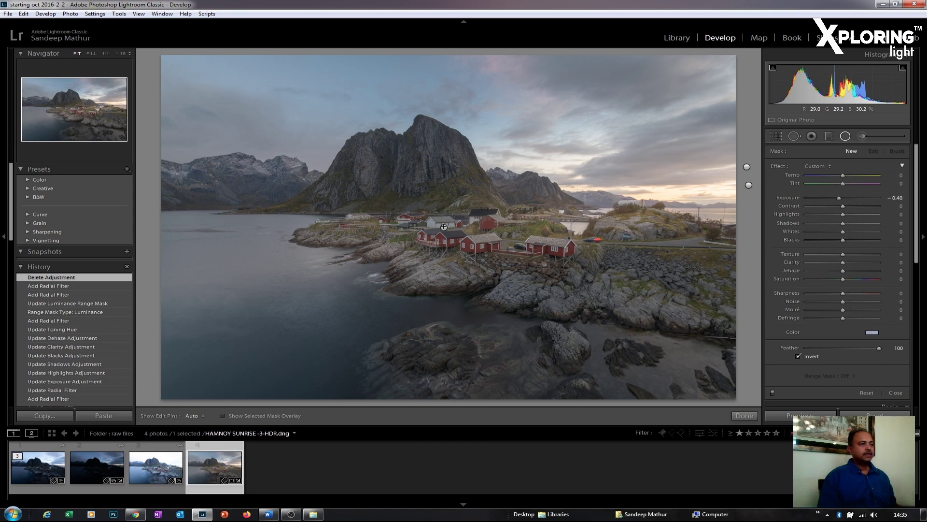
# Stretch the village-centered radial filter into an ellipse spanning most of the photo, turn off Invert, and set Feather to 76
pyautogui.click(444, 226)
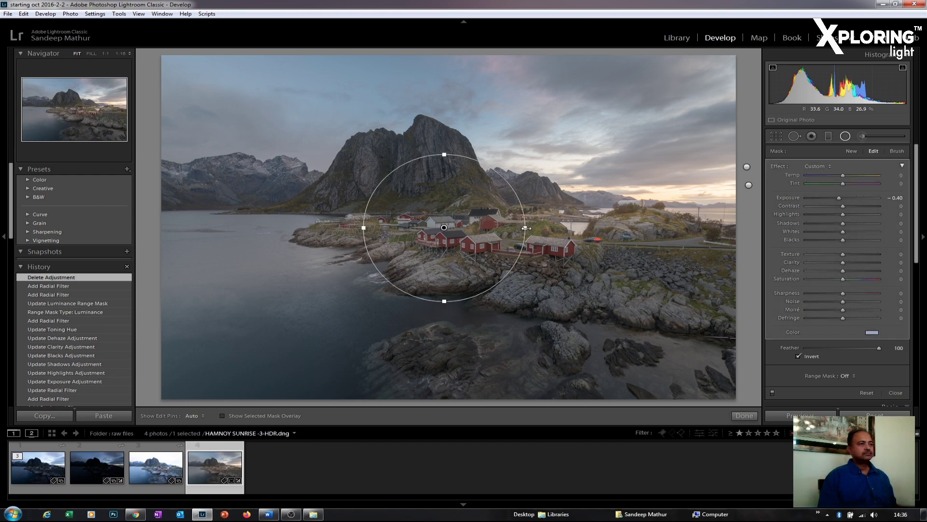
pyautogui.moveTo(534, 229); pyautogui.dragTo(758, 290)
pyautogui.moveTo(447, 340); pyautogui.dragTo(447, 367)
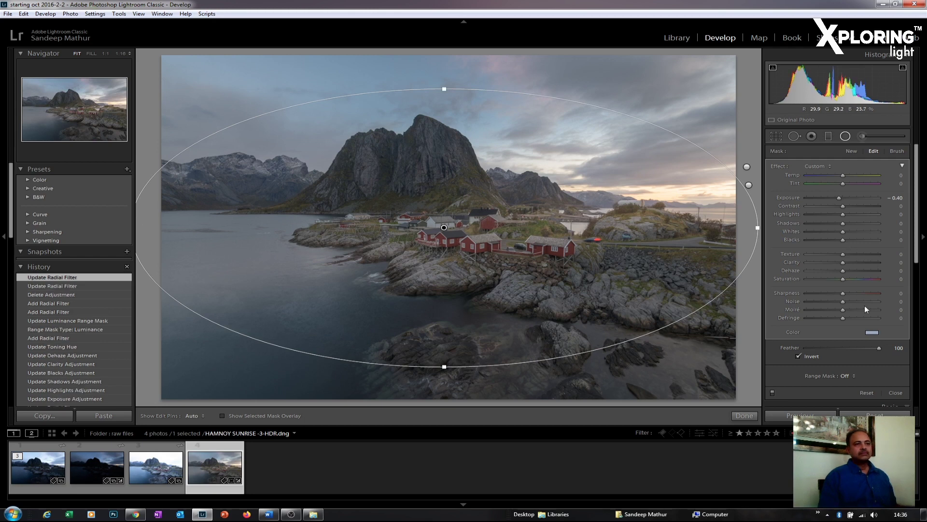
pyautogui.click(809, 356)
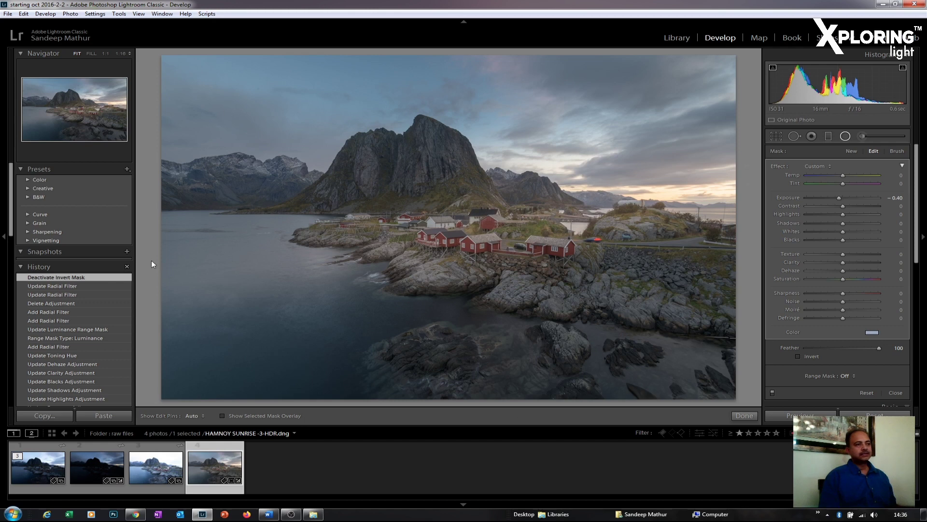
pyautogui.click(860, 349)
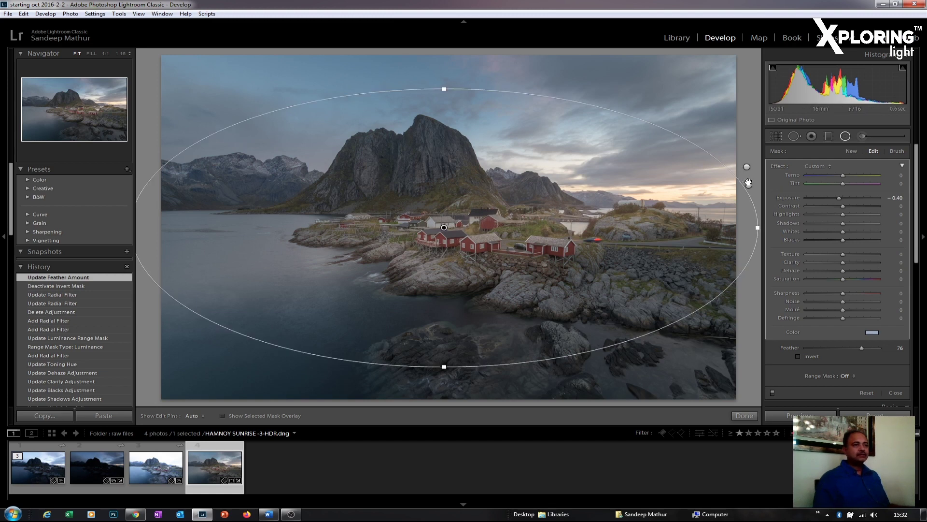
# Select the lower sunrise radial filter with the warm tint and switch to erasing its mask with the brush
pyautogui.moveTo(748, 185); pyautogui.dragTo(749, 185)
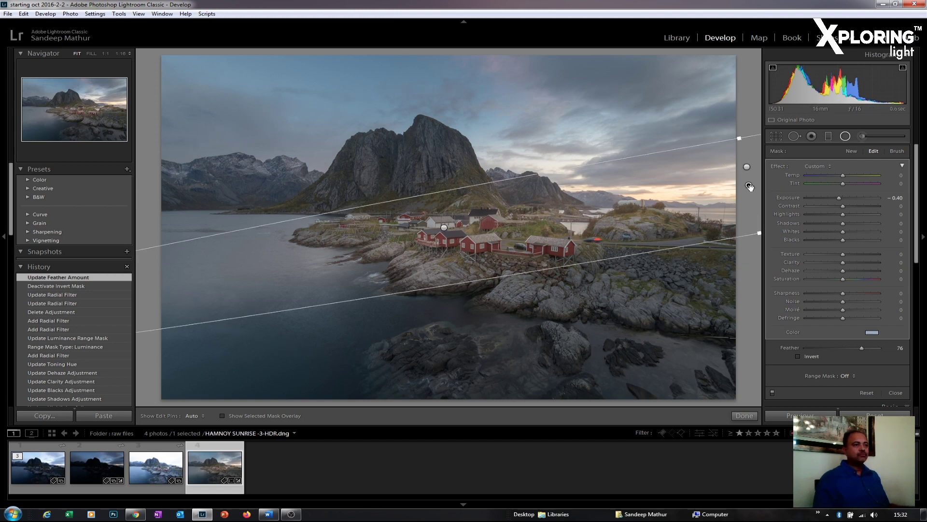
pyautogui.click(748, 186)
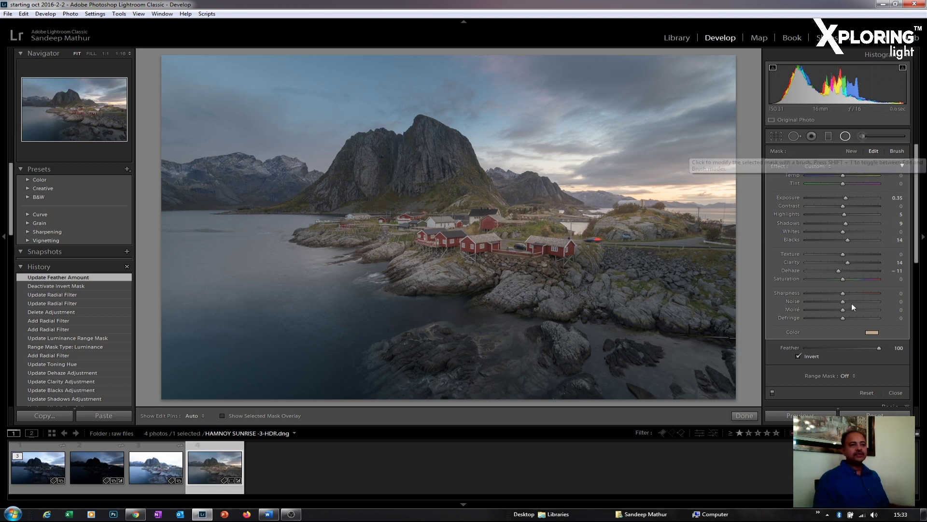
pyautogui.click(904, 151)
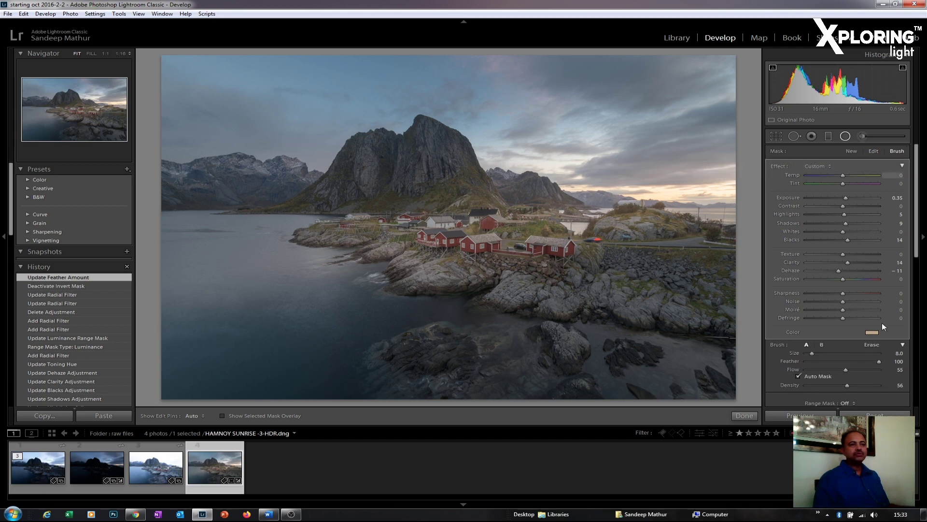
pyautogui.click(872, 346)
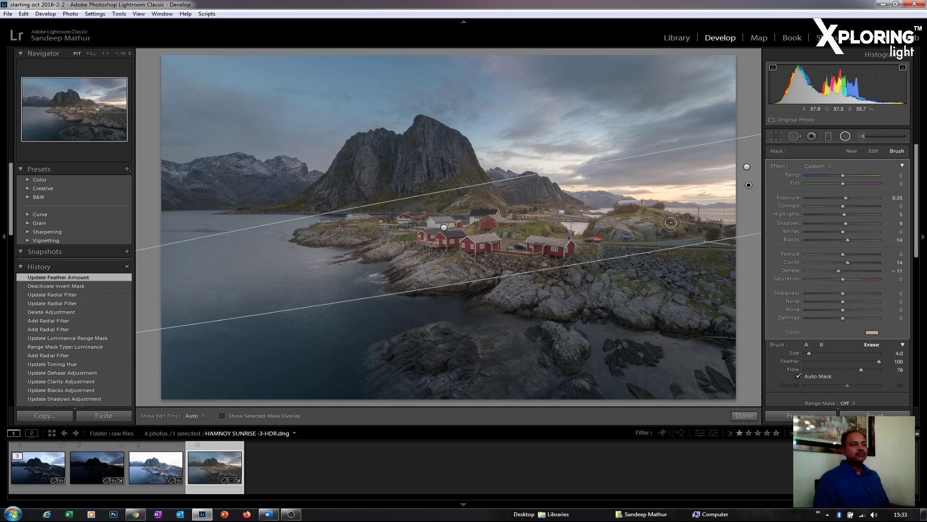
# Show the selected filter's mask overlay and hide the edit pins
pyautogui.press('h')
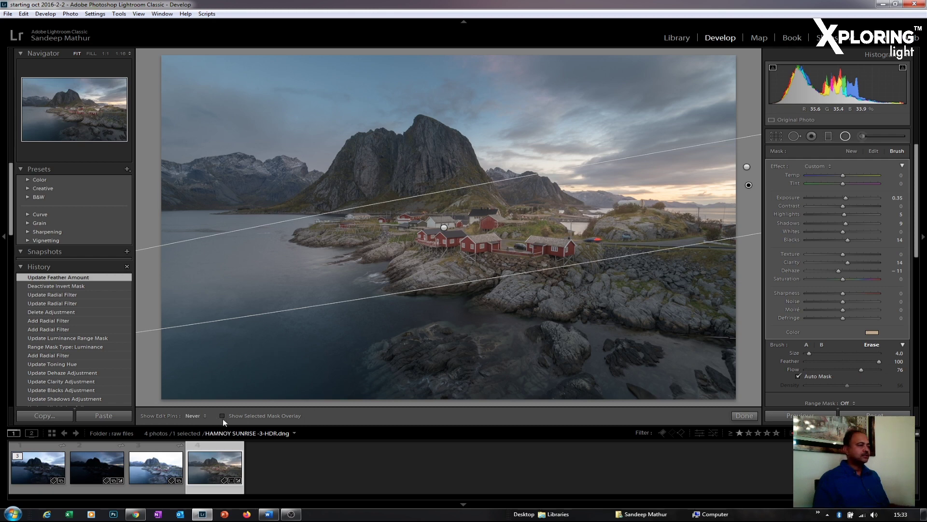
pyautogui.press('h')
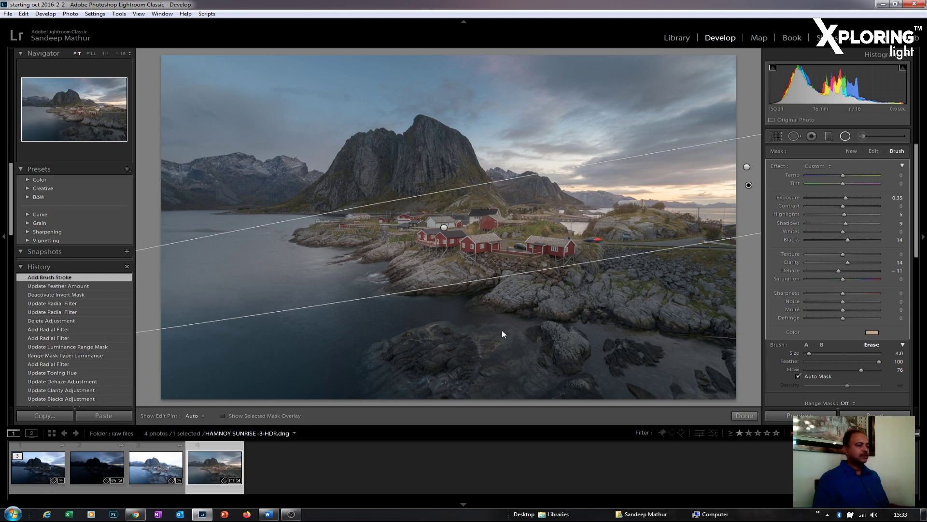
pyautogui.click(222, 415)
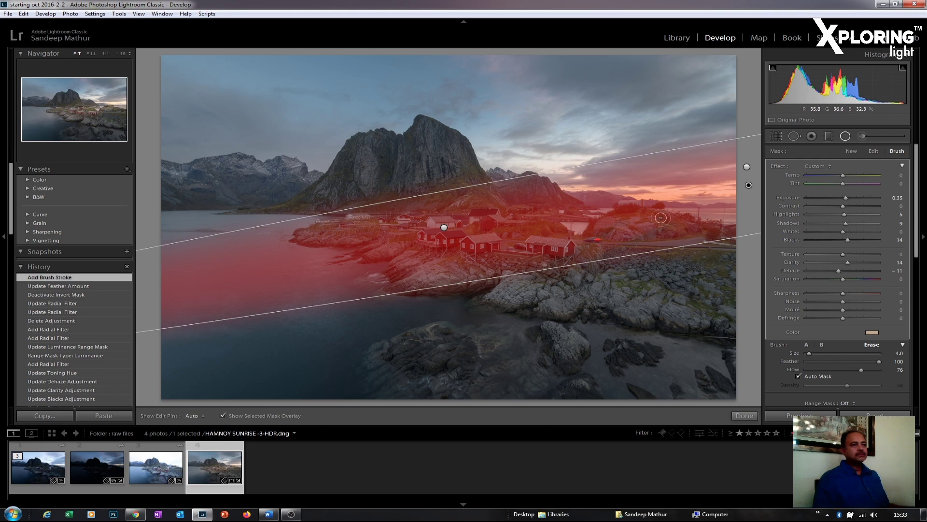
pyautogui.press('h')
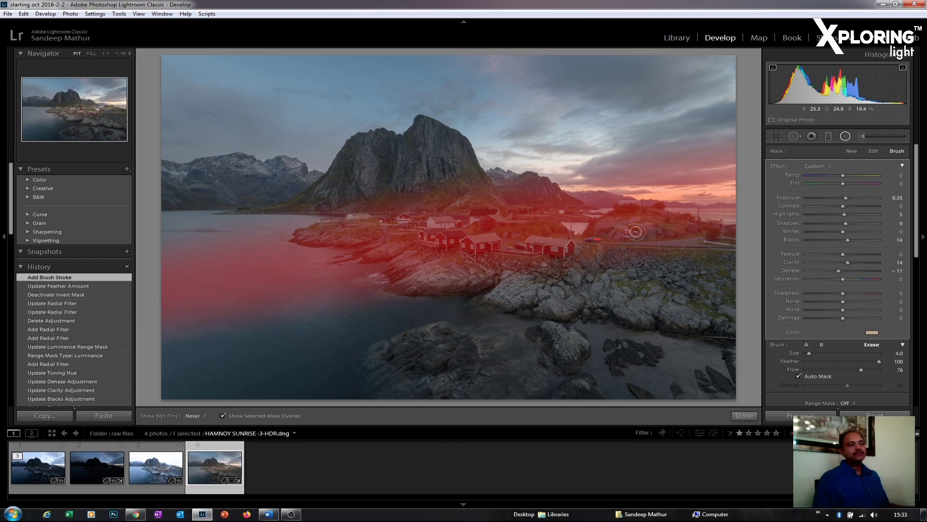
# Erase the warm radial filter's mask from the grassy hill, the roadside and the ground around the red cabins
pyautogui.moveTo(620, 203)
pyautogui.mouseDown()
pyautogui.moveTo(704, 229)
pyautogui.moveTo(647, 217)
pyautogui.moveTo(591, 235)
pyautogui.moveTo(685, 229)
pyautogui.moveTo(602, 231)
pyautogui.moveTo(633, 212)
pyautogui.moveTo(600, 232)
pyautogui.moveTo(632, 207)
pyautogui.mouseUp()
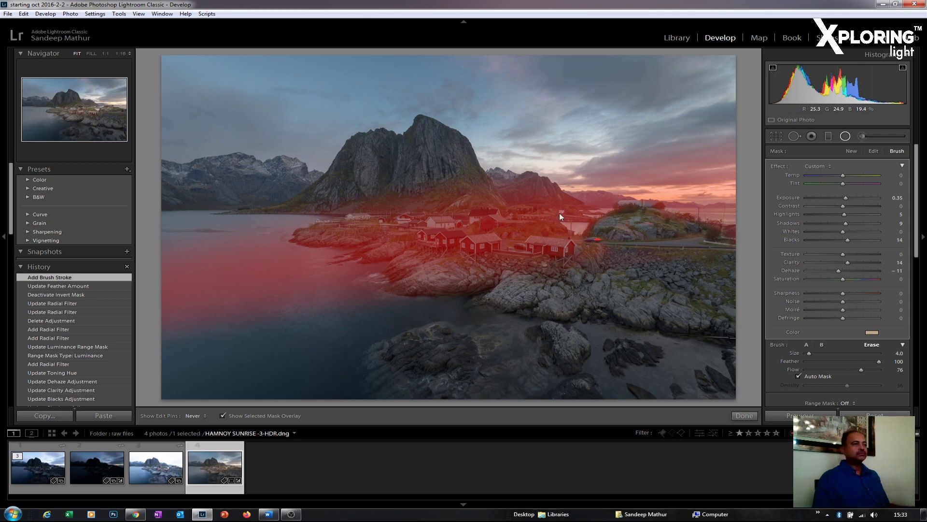
pyautogui.click(547, 231)
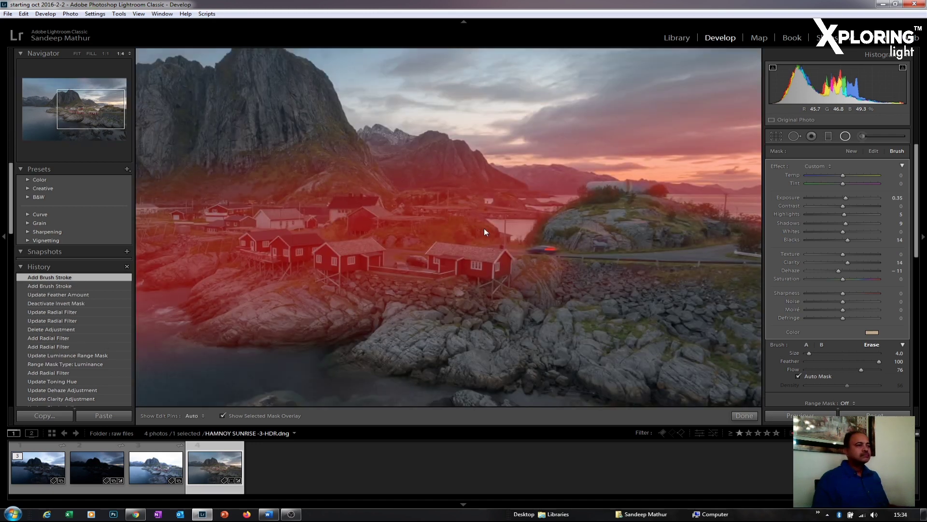
pyautogui.click(558, 254)
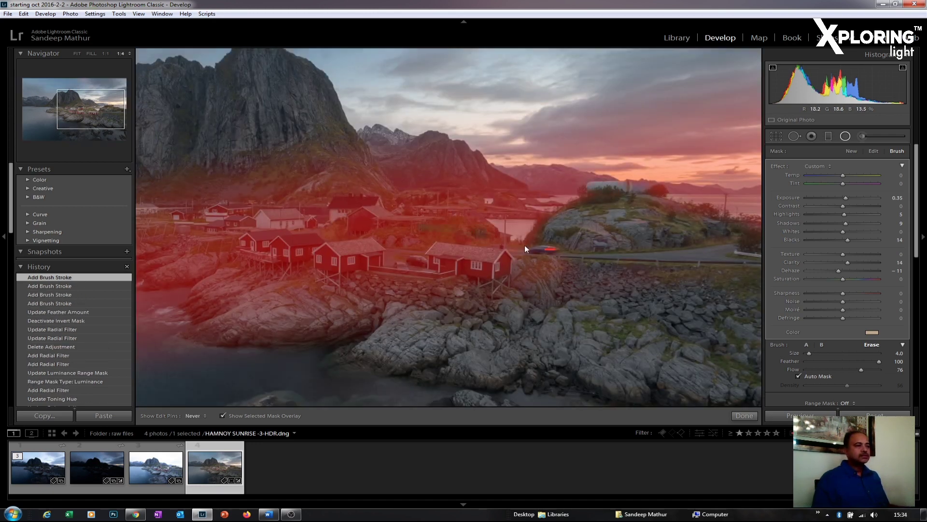
pyautogui.moveTo(545, 253); pyautogui.dragTo(535, 263)
pyautogui.moveTo(479, 228); pyautogui.dragTo(395, 230)
pyautogui.click(394, 259)
pyautogui.moveTo(396, 262)
pyautogui.mouseDown()
pyautogui.moveTo(410, 232)
pyautogui.moveTo(491, 242)
pyautogui.mouseUp()
pyautogui.moveTo(421, 241)
pyautogui.mouseDown()
pyautogui.moveTo(387, 232)
pyautogui.moveTo(402, 246)
pyautogui.moveTo(471, 233)
pyautogui.mouseUp()
pyautogui.moveTo(396, 251)
pyautogui.mouseDown()
pyautogui.moveTo(416, 262)
pyautogui.moveTo(394, 264)
pyautogui.mouseUp()
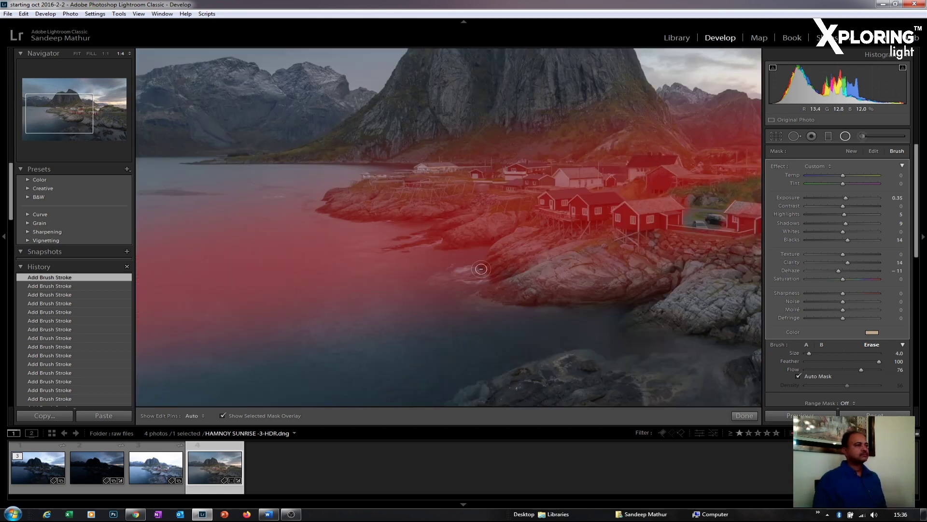
pyautogui.press('h')
pyautogui.press('h')
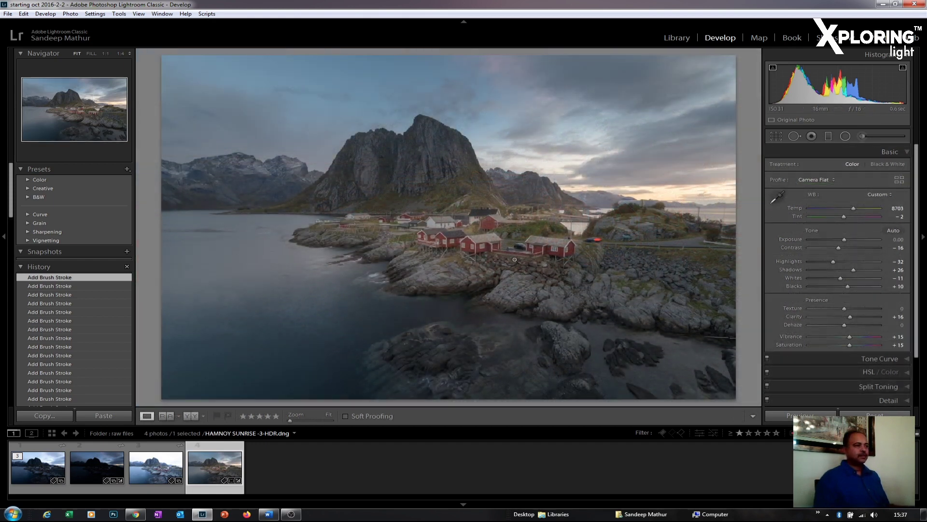
# Compare the edited photo with its unedited Before version
pyautogui.press('\\')
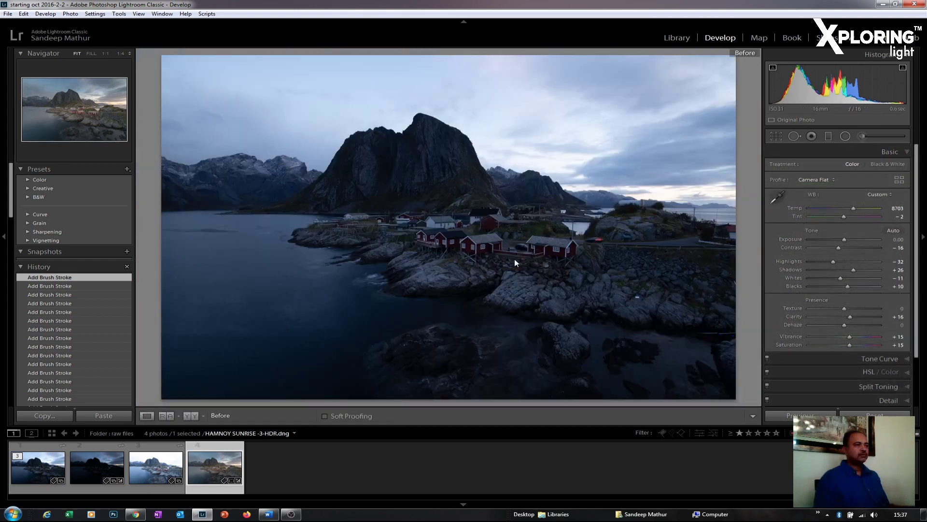
pyautogui.press('\\')
pyautogui.press('\\')
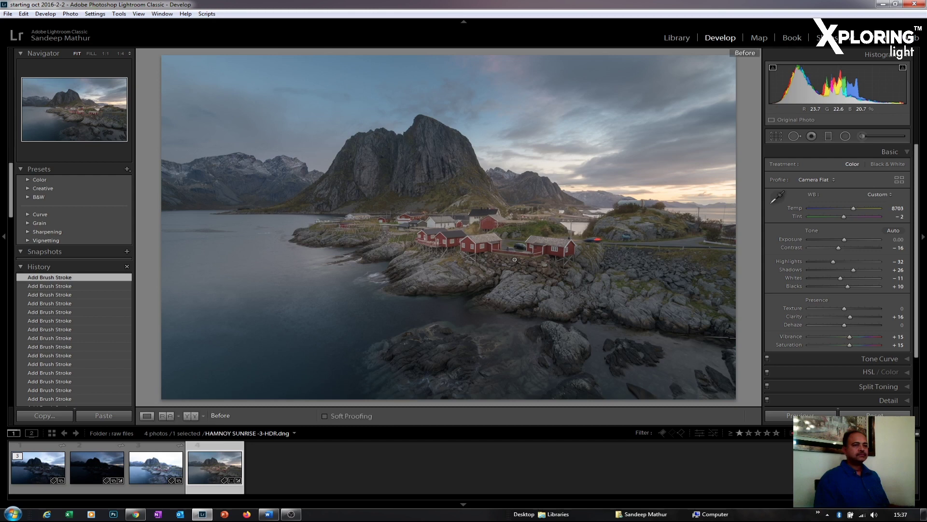
pyautogui.press('\\')
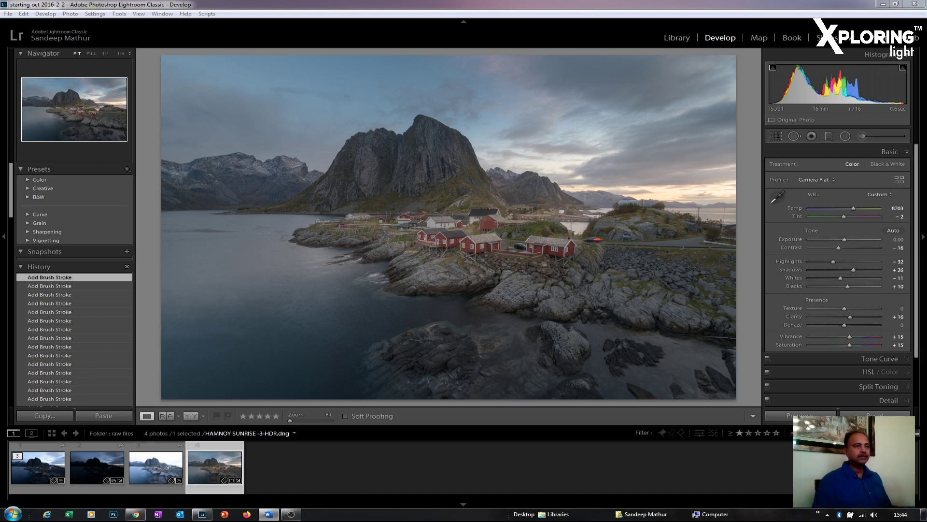
# Split-tone the highlights with Hue 32 and Saturation 25, previewing the hue at full saturation
pyautogui.scroll(-2, 905, 333)
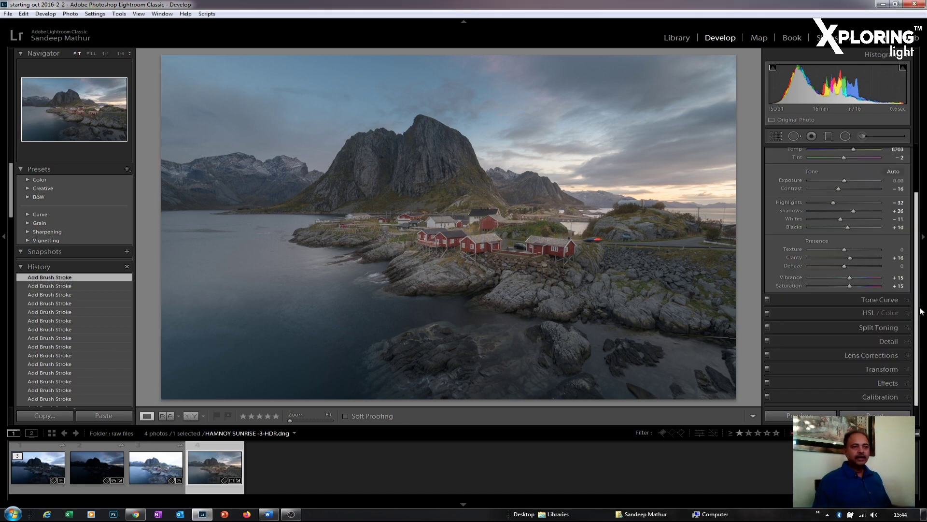
pyautogui.click(905, 329)
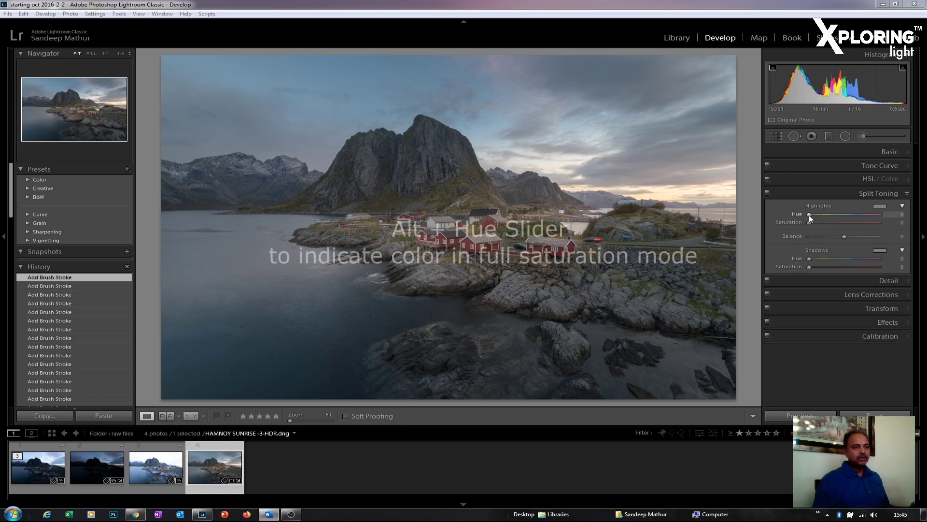
pyautogui.press('alt')
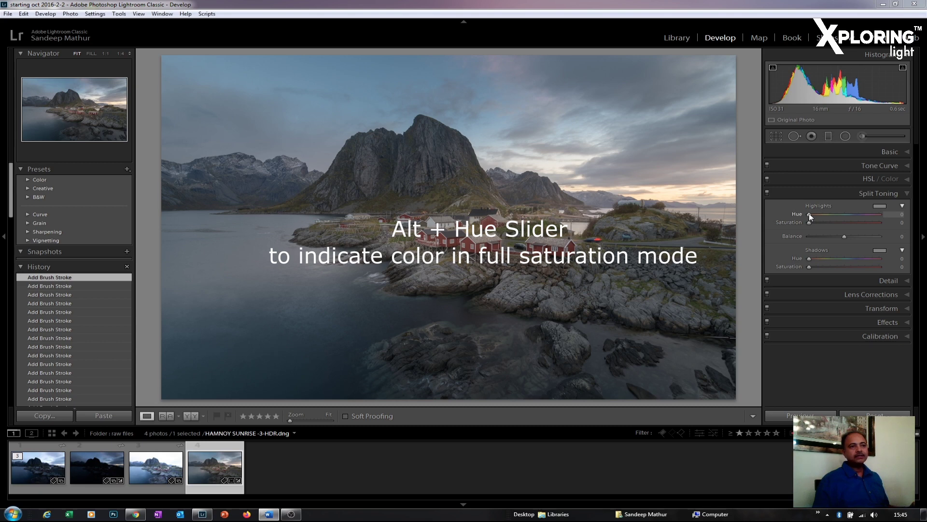
pyautogui.moveTo(809, 215); pyautogui.dragTo(813, 213)
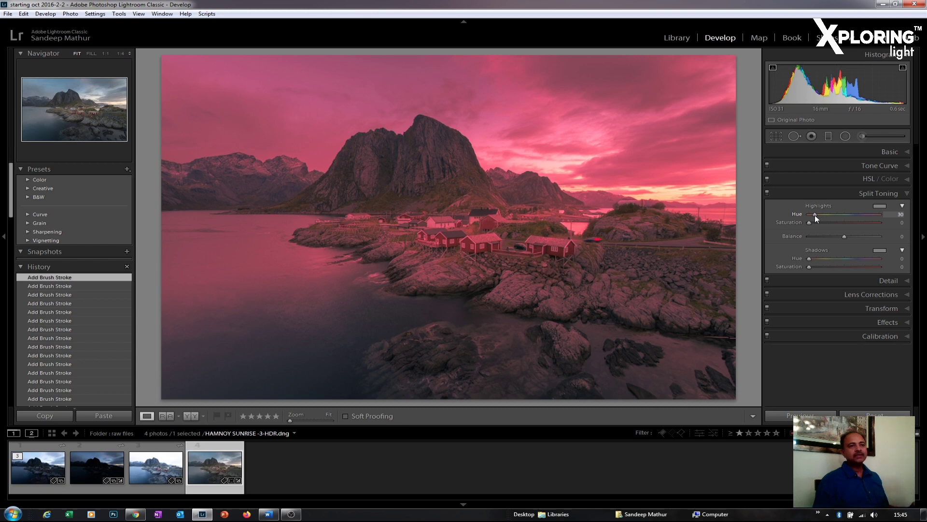
pyautogui.moveTo(815, 215); pyautogui.dragTo(815, 216)
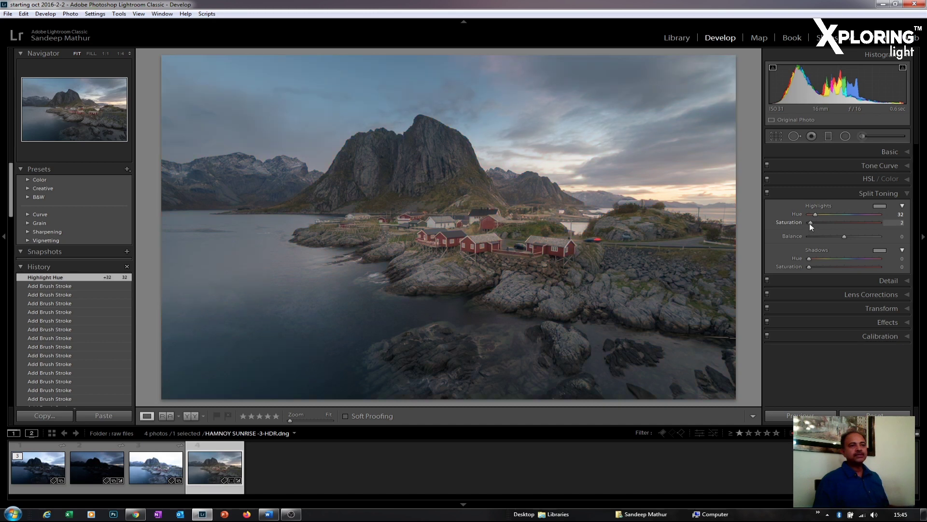
pyautogui.moveTo(822, 225); pyautogui.dragTo(827, 225)
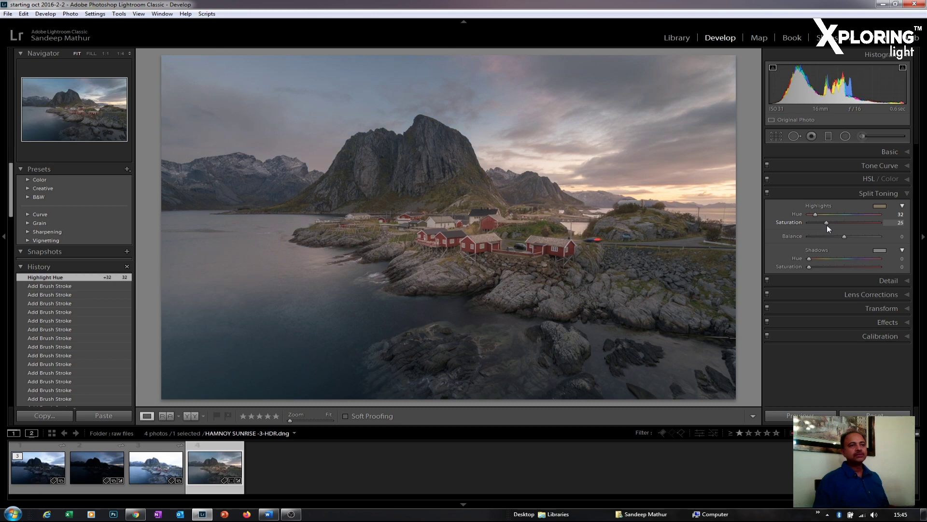
pyautogui.moveTo(828, 225); pyautogui.dragTo(826, 225)
pyautogui.moveTo(827, 226); pyautogui.dragTo(827, 226)
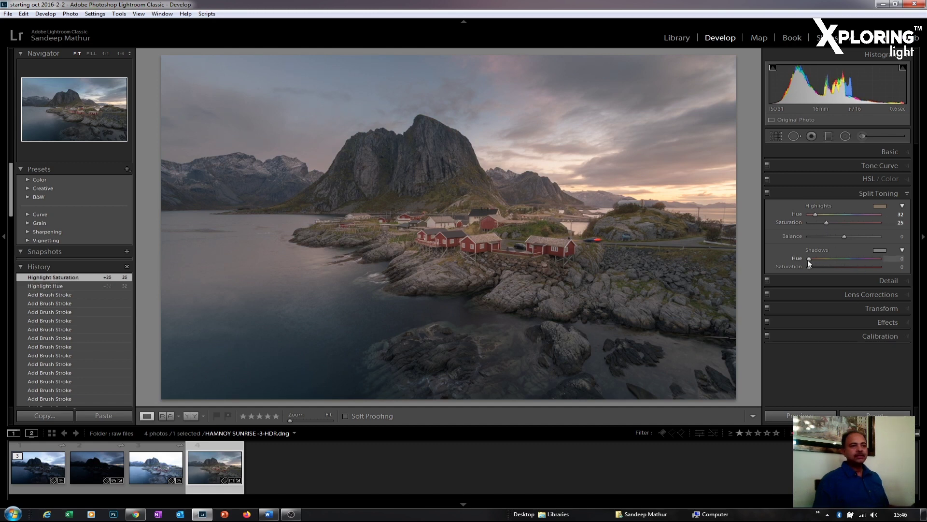
# Split-tone the shadows with Hue 222 and Saturation 10
pyautogui.moveTo(809, 259); pyautogui.dragTo(813, 261)
pyautogui.moveTo(846, 262); pyautogui.dragTo(856, 262)
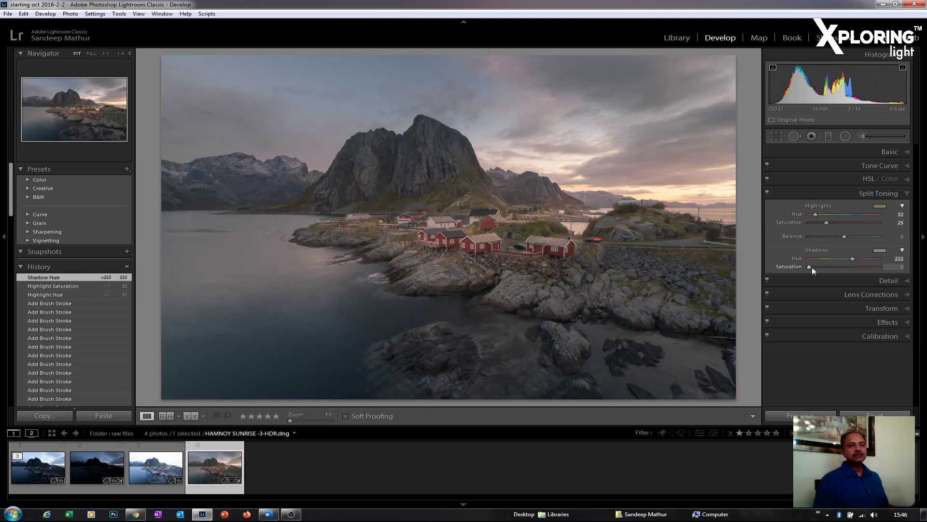
pyautogui.moveTo(817, 268); pyautogui.dragTo(818, 269)
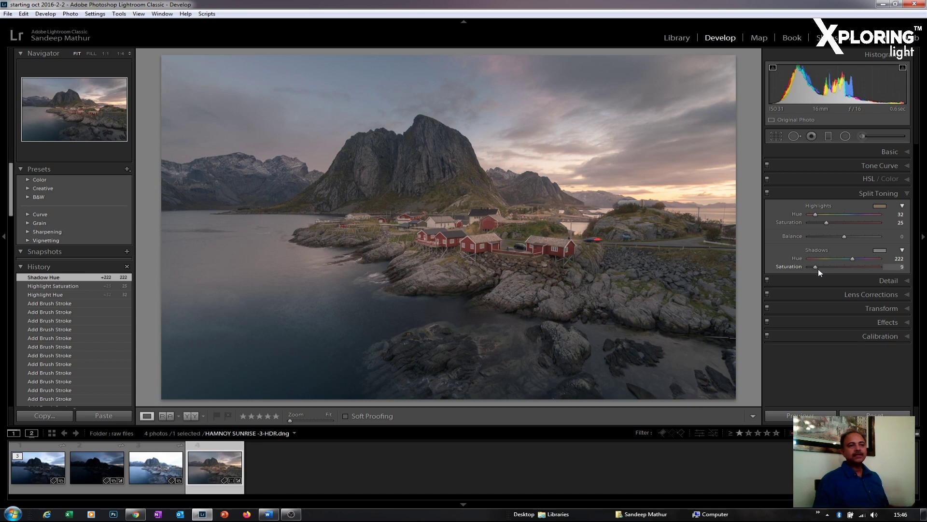
pyautogui.moveTo(818, 268); pyautogui.dragTo(816, 268)
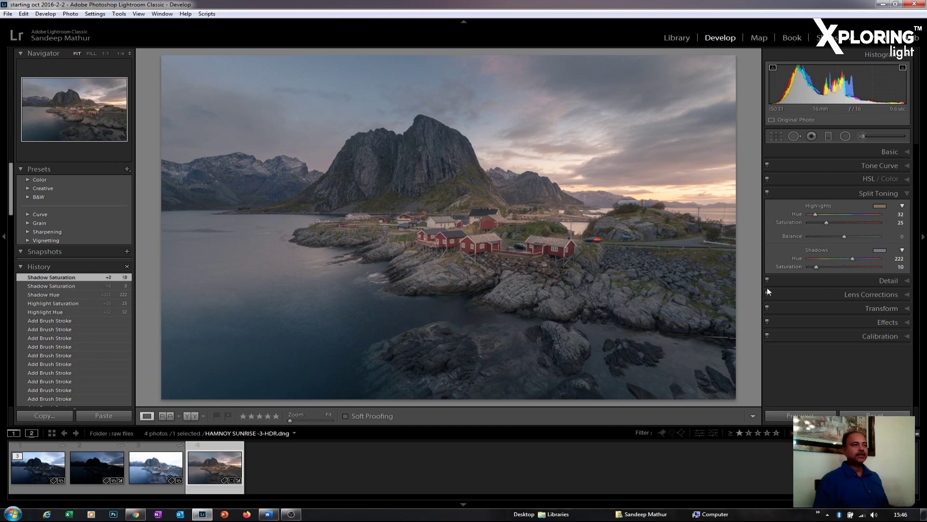
# Set the HSL saturation to +14 for Red, +11 for Orange and +25 for Blue
pyautogui.click(907, 179)
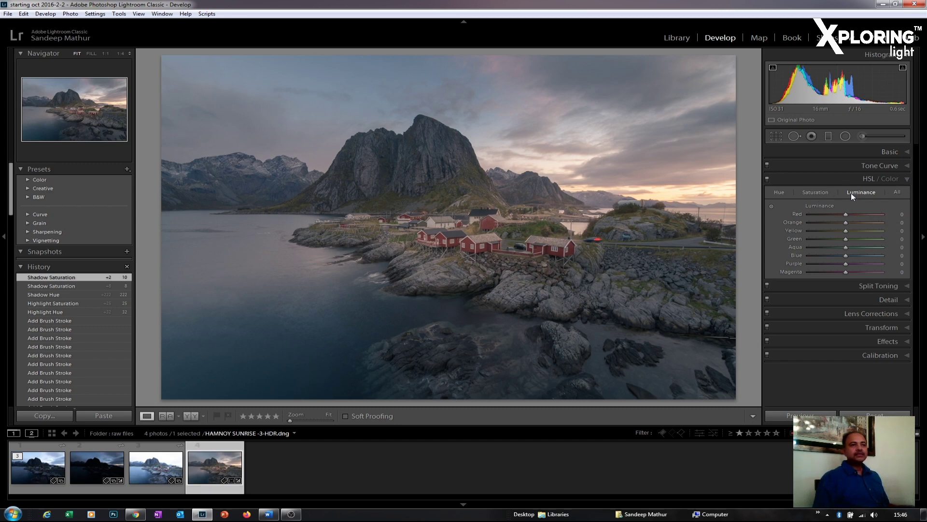
pyautogui.click(811, 192)
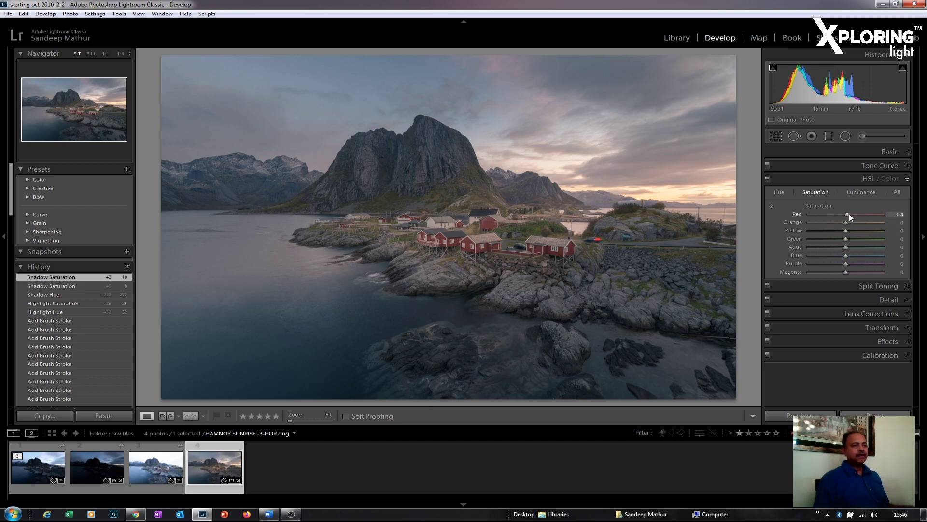
pyautogui.moveTo(851, 214); pyautogui.dragTo(850, 215)
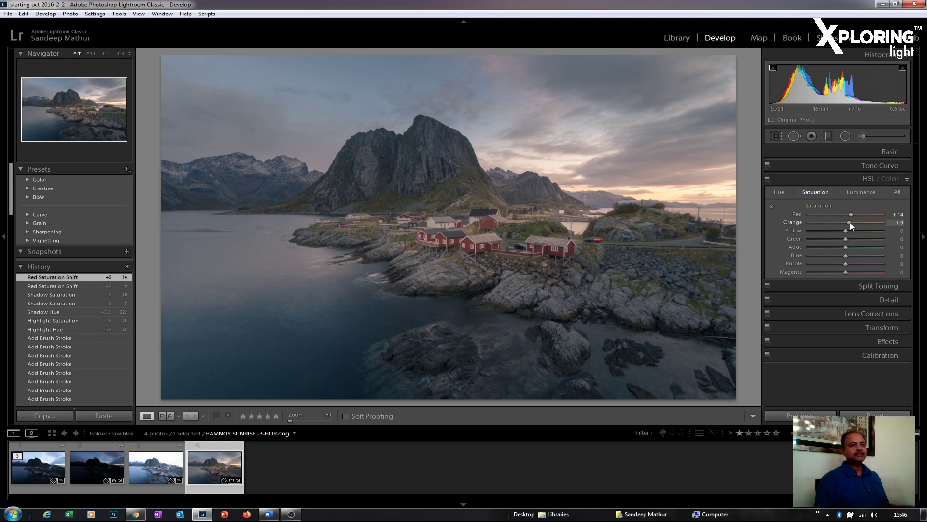
pyautogui.moveTo(850, 222); pyautogui.dragTo(851, 223)
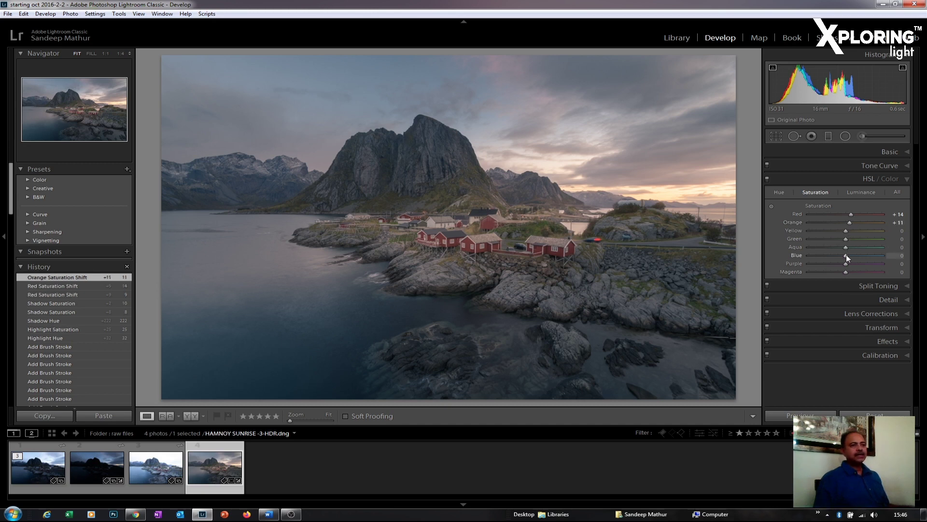
pyautogui.moveTo(856, 255); pyautogui.dragTo(857, 255)
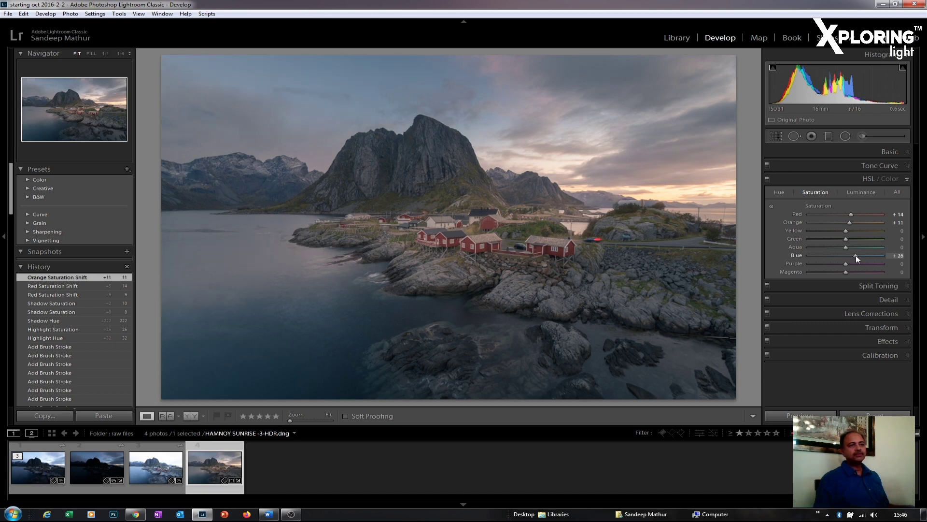
pyautogui.moveTo(855, 256); pyautogui.dragTo(854, 256)
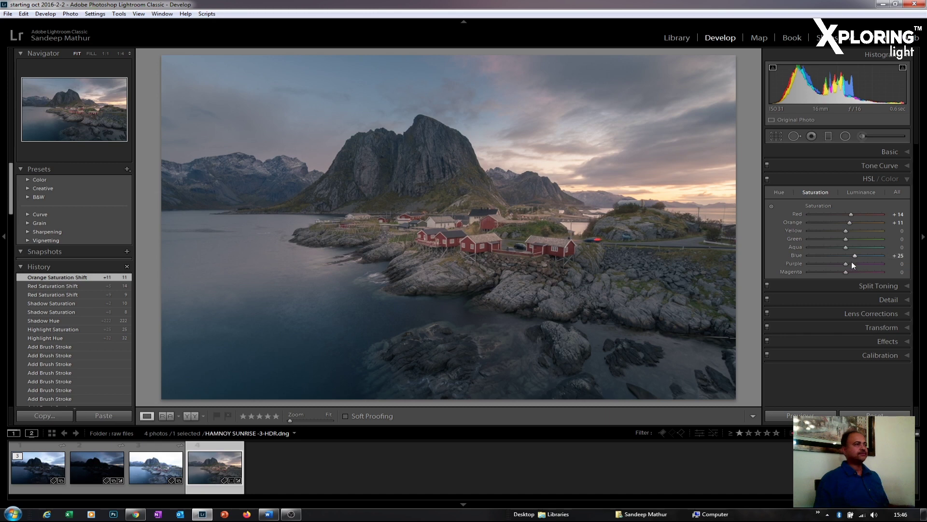
# Set the HSL luminance to +12 for Red, +9 for Orange and -18 for Blue
pyautogui.click(857, 192)
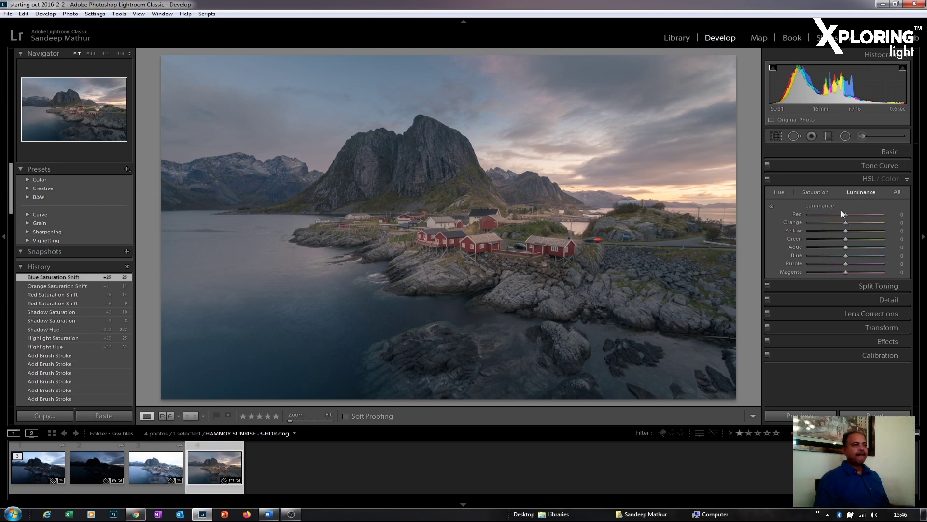
pyautogui.moveTo(842, 210); pyautogui.dragTo(848, 213)
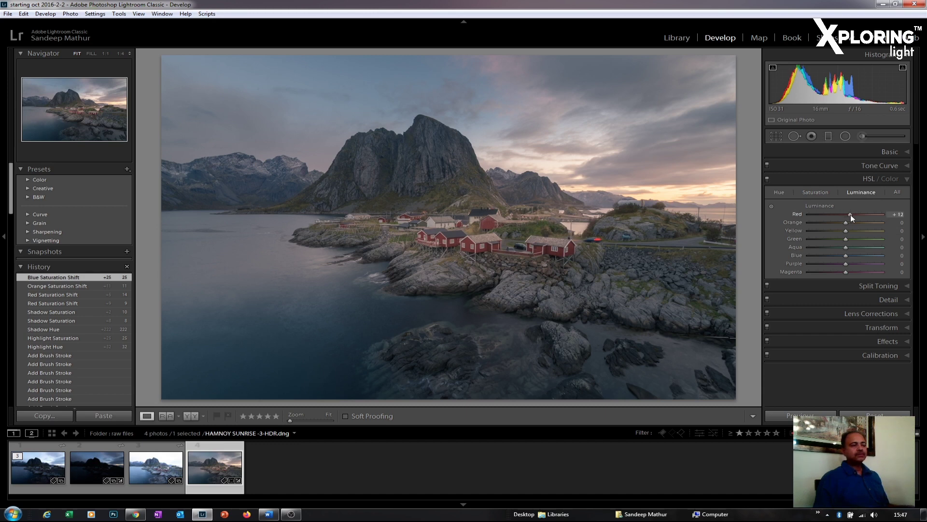
pyautogui.moveTo(850, 215); pyautogui.dragTo(850, 216)
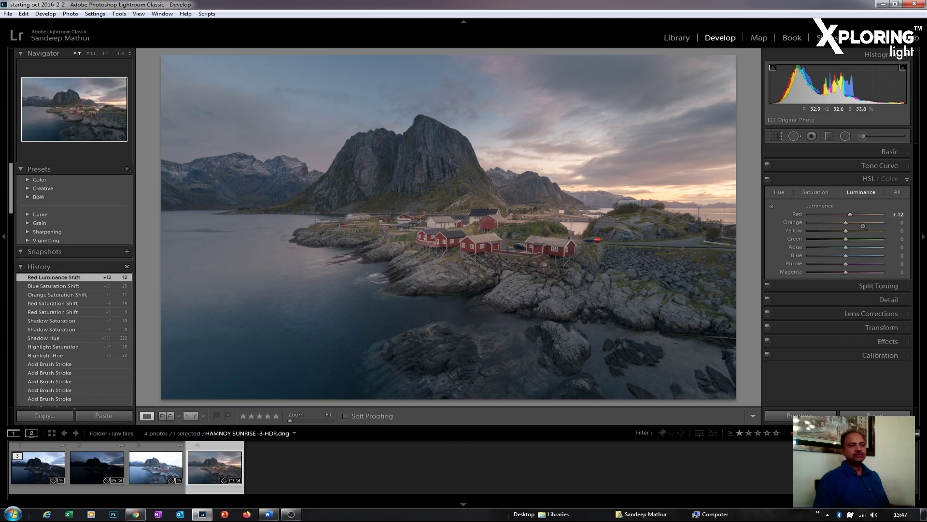
pyautogui.moveTo(853, 224); pyautogui.dragTo(852, 224)
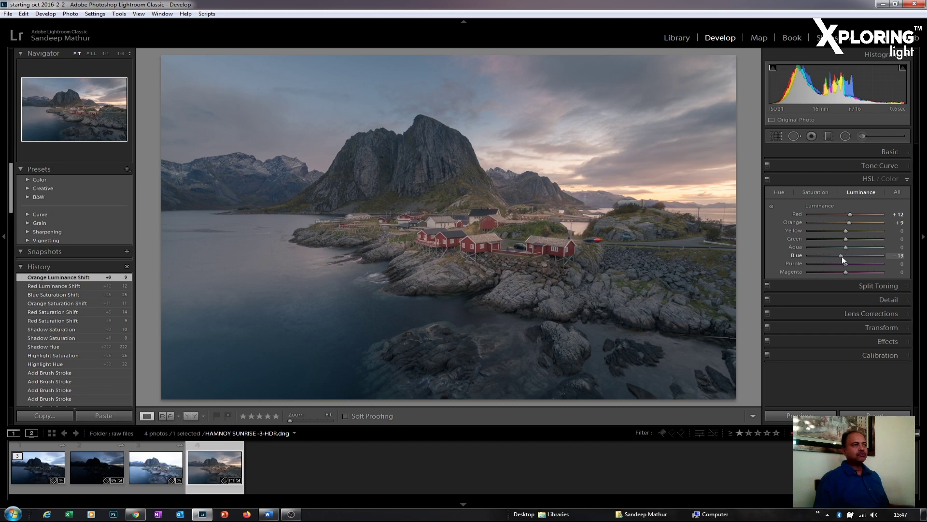
pyautogui.moveTo(839, 257); pyautogui.dragTo(838, 257)
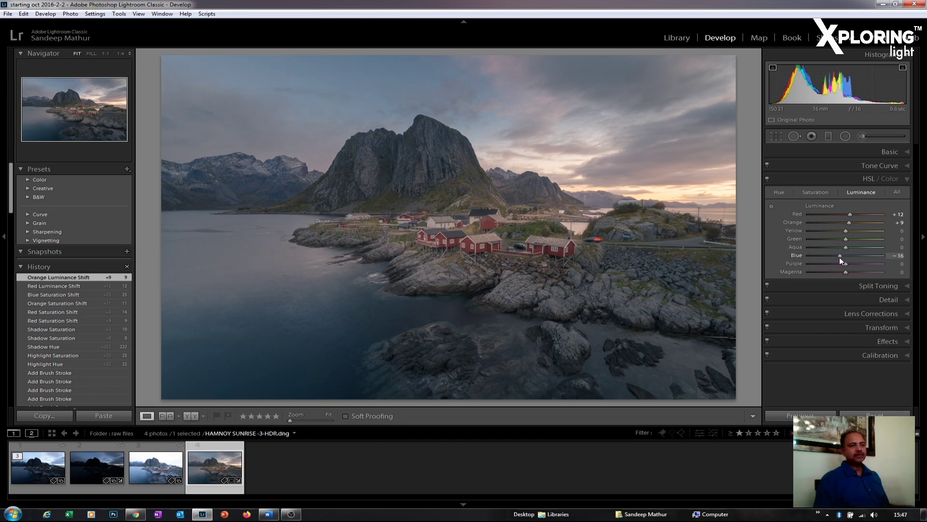
pyautogui.moveTo(838, 257); pyautogui.dragTo(838, 258)
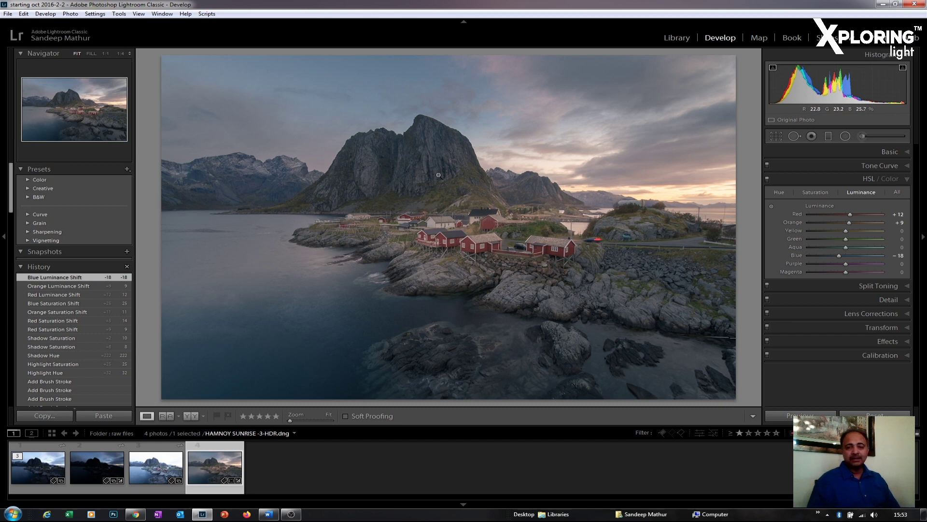
# Prepare a new radial filter with Exposure 0.30, Clarity 9 and a pale warm tint
pyautogui.click(845, 136)
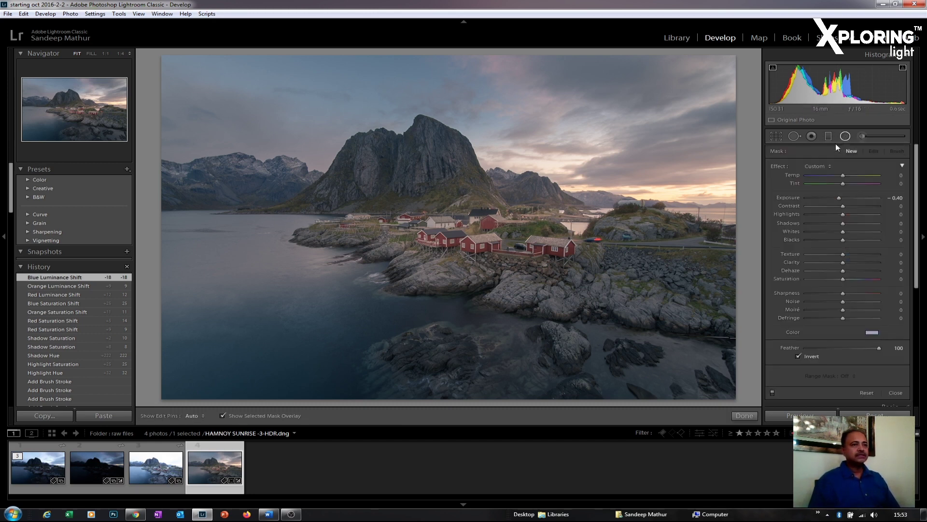
pyautogui.moveTo(840, 198); pyautogui.dragTo(845, 198)
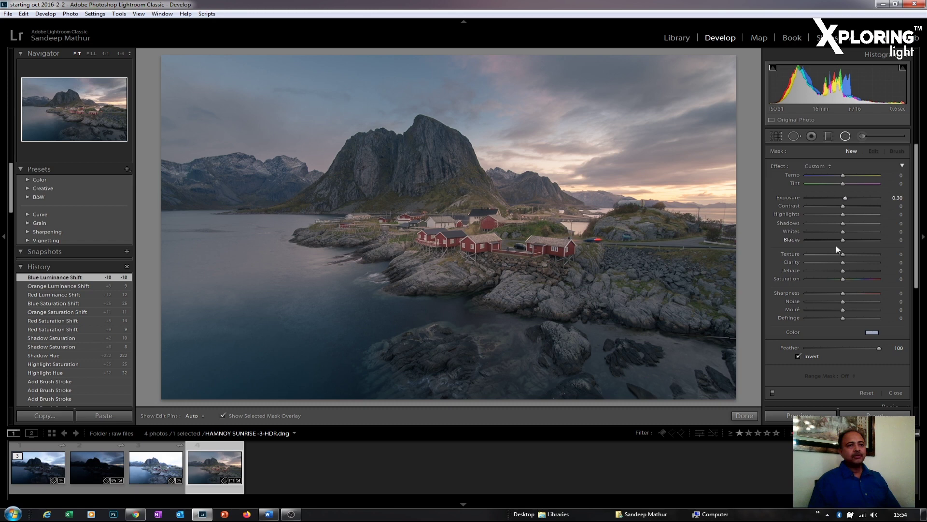
pyautogui.moveTo(843, 262); pyautogui.dragTo(846, 263)
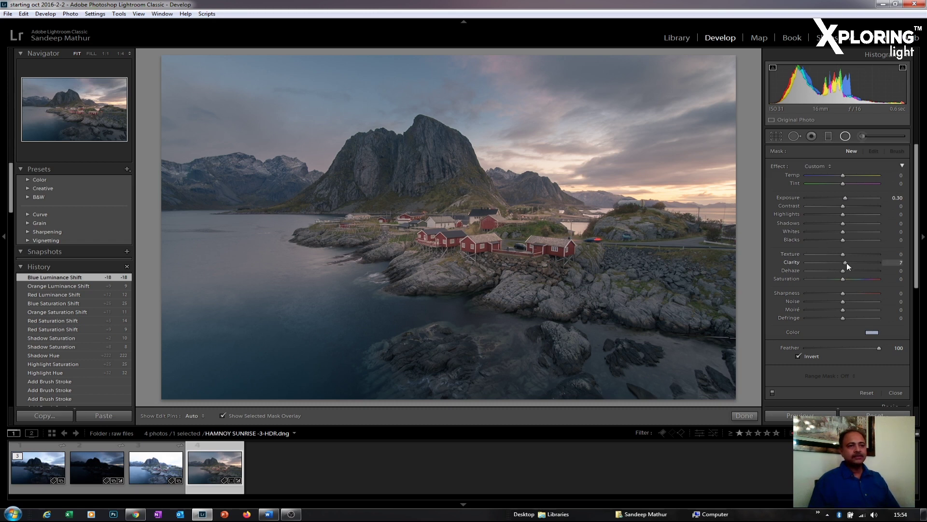
pyautogui.moveTo(847, 263); pyautogui.dragTo(847, 265)
pyautogui.click(875, 331)
pyautogui.click(687, 366)
pyautogui.click(686, 362)
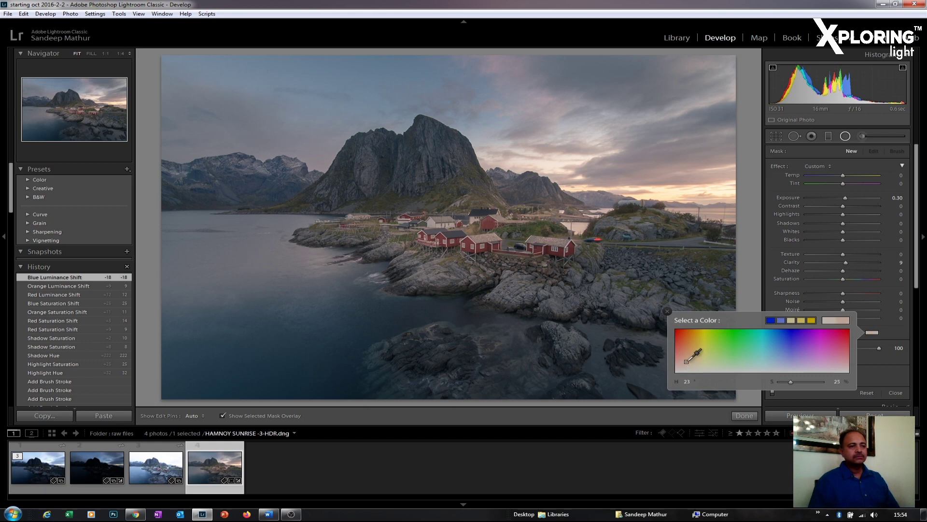
pyautogui.click(667, 311)
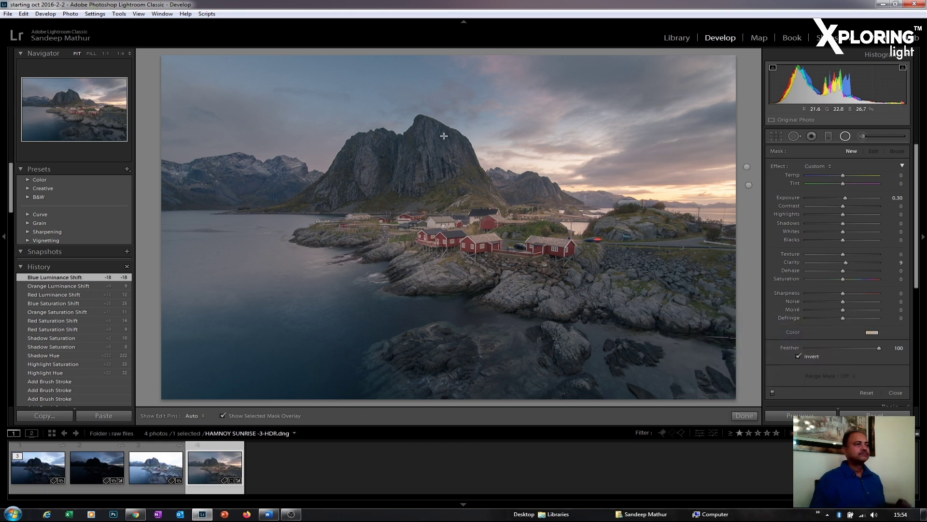
# Place a narrow, slightly tilted radial filter on the central peak's rock face, shaping its ellipse to stay within the mountain
pyautogui.moveTo(423, 138); pyautogui.dragTo(434, 186)
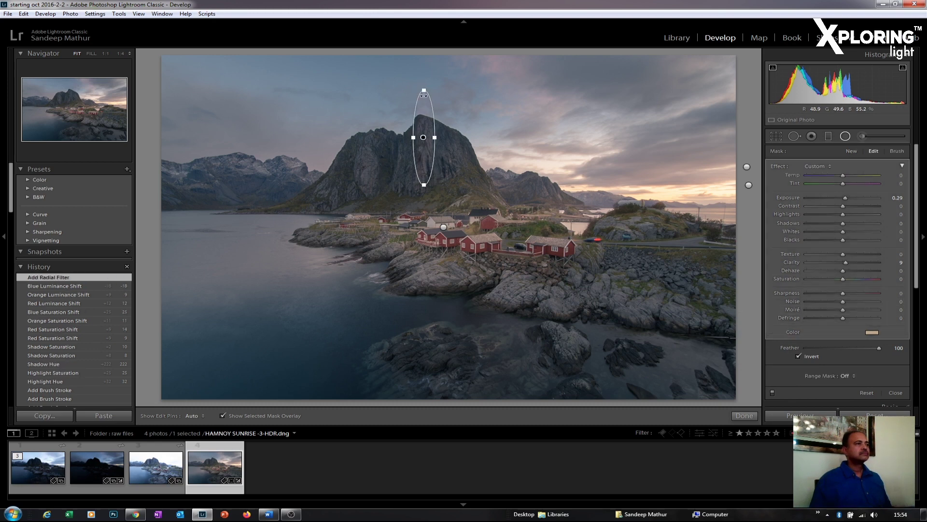
pyautogui.press('alt')
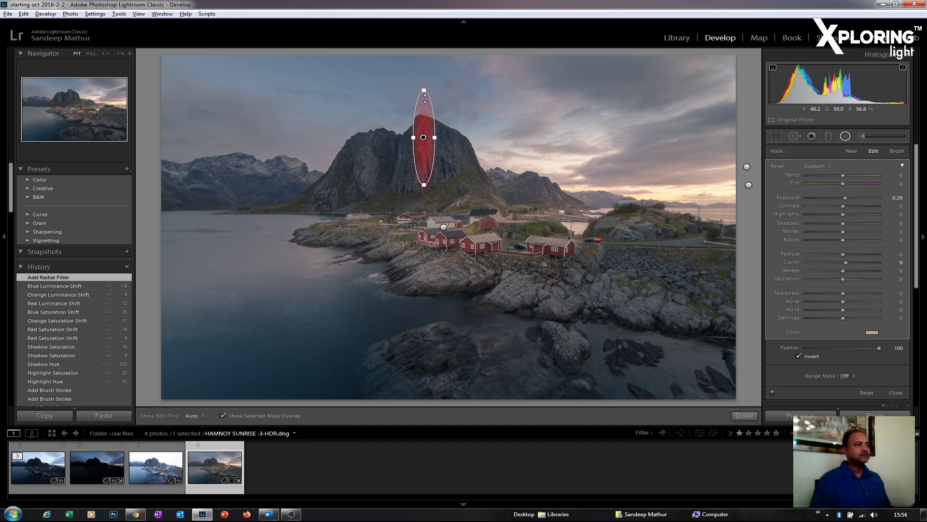
pyautogui.moveTo(424, 110); pyautogui.dragTo(424, 128)
pyautogui.rightClick(427, 155)
pyautogui.press('Escape')
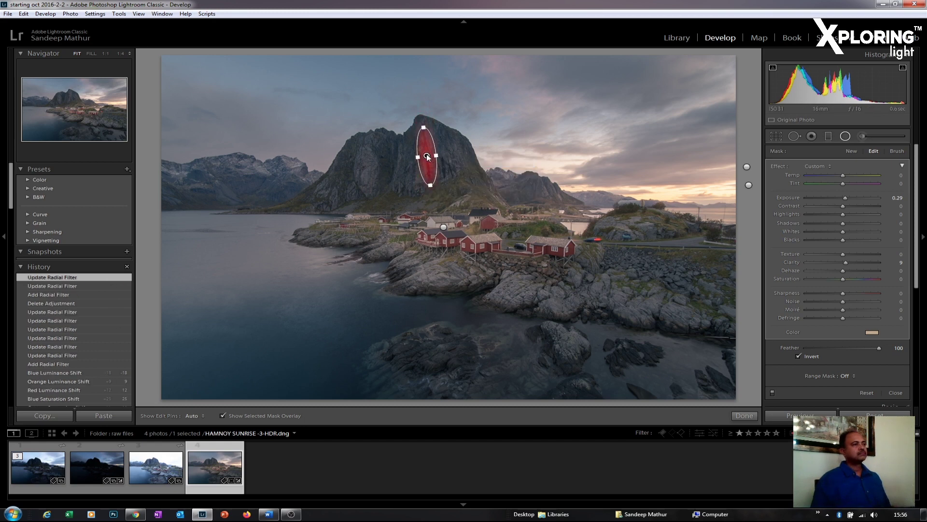
# Add more of the same brightening radial filters over the main mountain's other rock faces and the distant snowy range
pyautogui.moveTo(427, 156); pyautogui.dragTo(406, 169)
pyautogui.click(427, 155)
pyautogui.rightClick(426, 155)
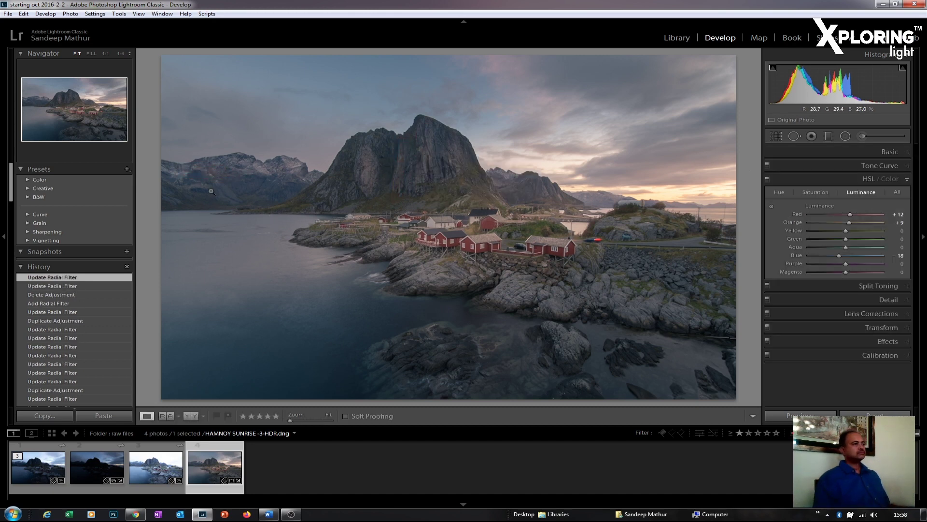
pyautogui.hotkey('shift', 'm')
pyautogui.moveTo(171, 175); pyautogui.dragTo(135, 179)
pyautogui.click(455, 162)
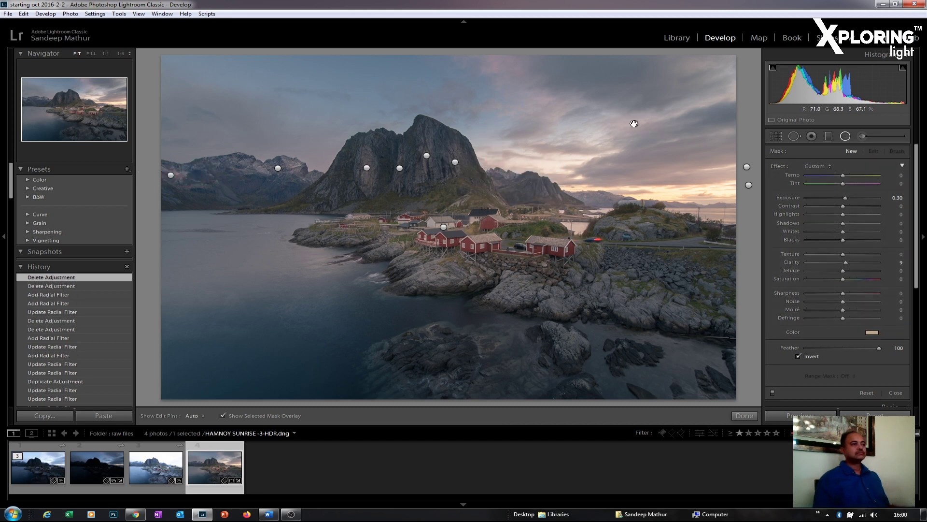
# Draw a slender tilted radial filter over the bright cloud streaks on the right of the sky and duplicate it just above
pyautogui.moveTo(633, 120); pyautogui.dragTo(709, 136)
pyautogui.rightClick(698, 101)
pyautogui.click(705, 108)
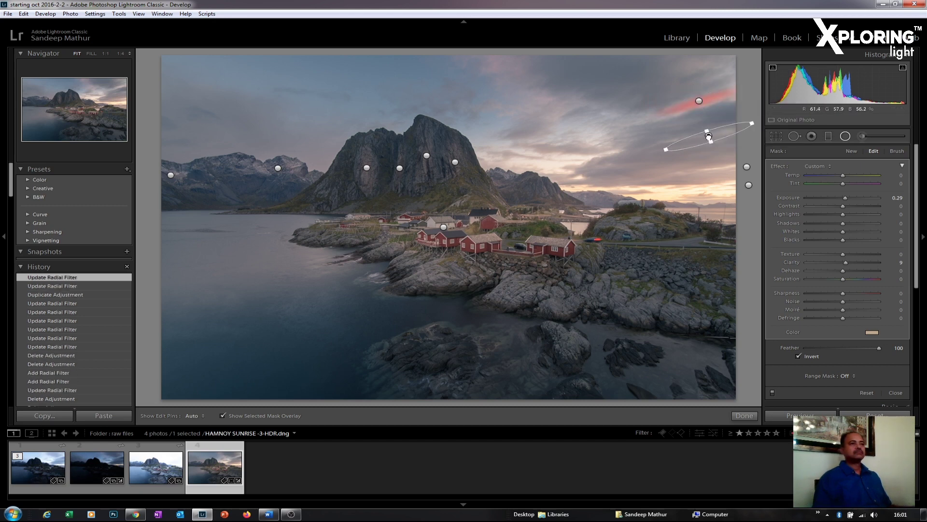
# Duplicate the sky filter onto the upper-right corner clouds and the pink cloud near the upper centre, reshaping each ellipse to fit
pyautogui.click(699, 100)
pyautogui.rightClick(699, 101)
pyautogui.click(725, 108)
pyautogui.moveTo(699, 101); pyautogui.dragTo(705, 68)
pyautogui.moveTo(720, 68)
pyautogui.mouseDown()
pyautogui.moveTo(722, 56)
pyautogui.moveTo(713, 69)
pyautogui.mouseUp()
pyautogui.rightClick(712, 69)
pyautogui.click(711, 79)
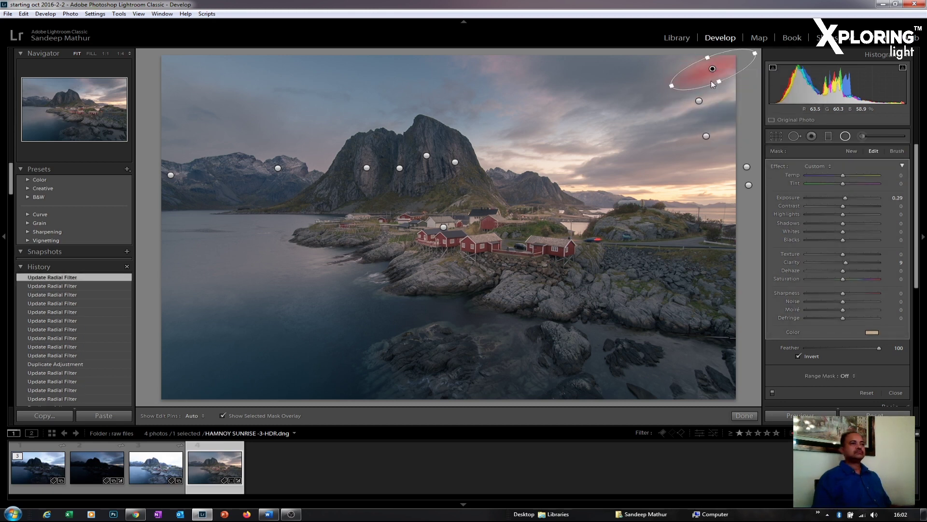
pyautogui.moveTo(713, 69); pyautogui.dragTo(545, 104)
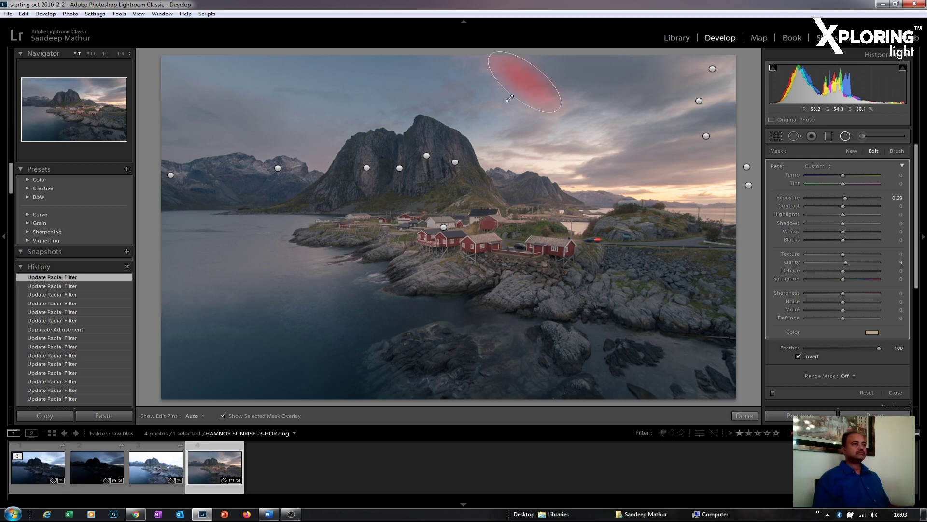
pyautogui.hotkey('shift', 'm')
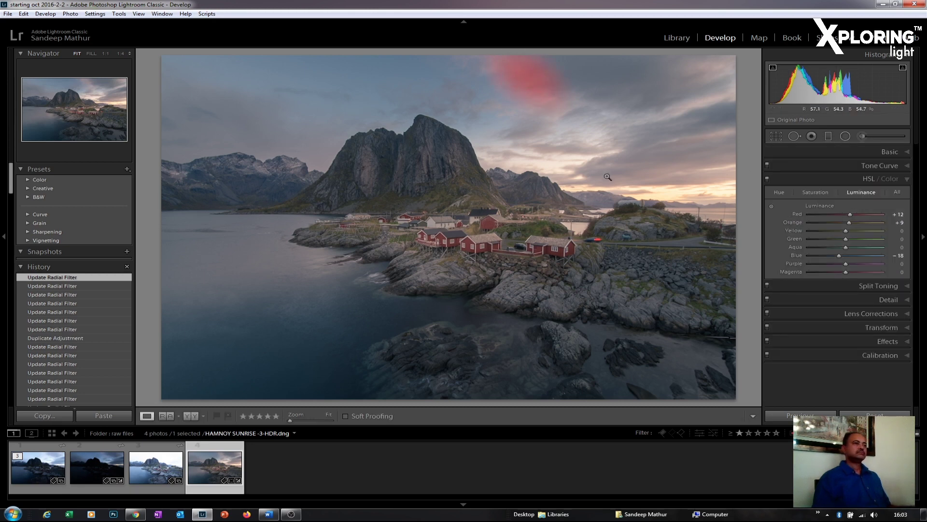
# Draw a wide radial filter over the rocky shore to the right of the red cabins and set its Exposure to -0.46
pyautogui.click(844, 136)
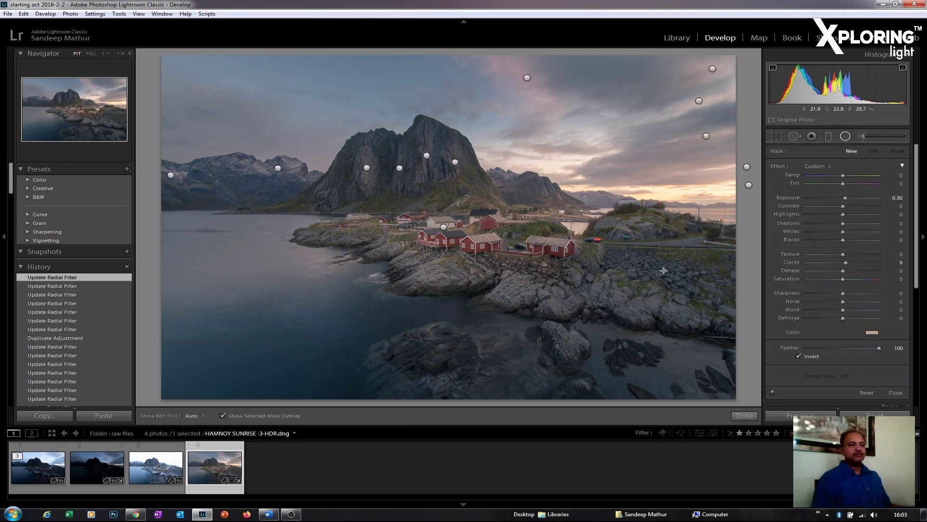
pyautogui.press('z')
pyautogui.moveTo(654, 263); pyautogui.dragTo(793, 275)
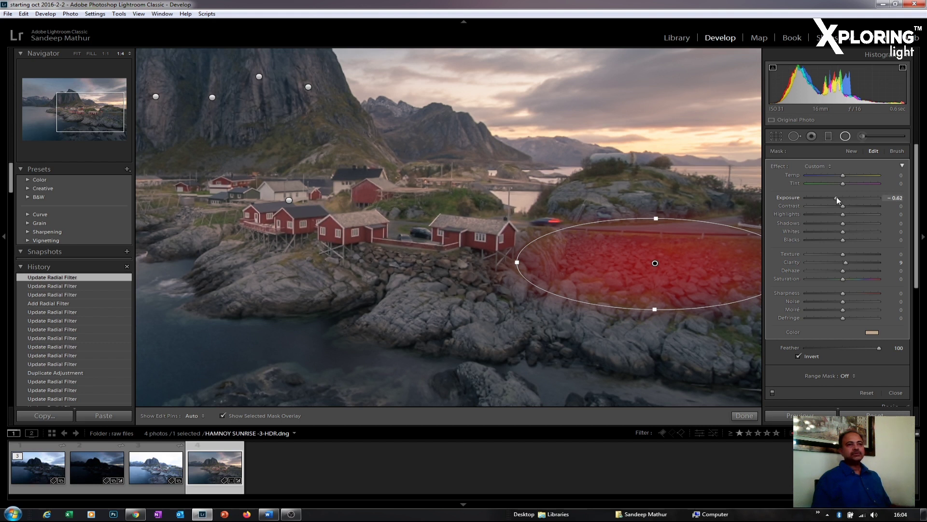
pyautogui.moveTo(837, 197); pyautogui.dragTo(836, 196)
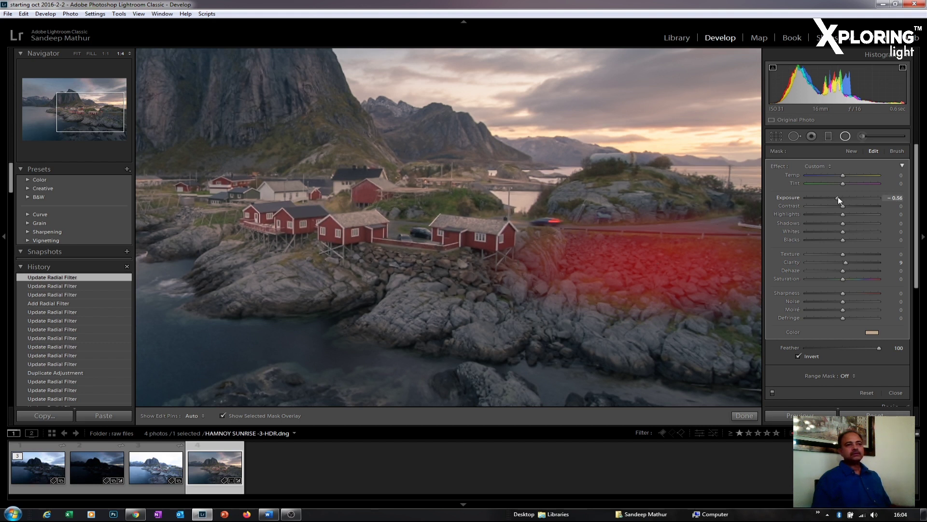
pyautogui.moveTo(838, 196); pyautogui.dragTo(839, 197)
# Duplicate the darkening radial filter onto the grassy hill beyond the road and shrink the ellipse to fit it
pyautogui.rightClick(655, 264)
pyautogui.click(682, 267)
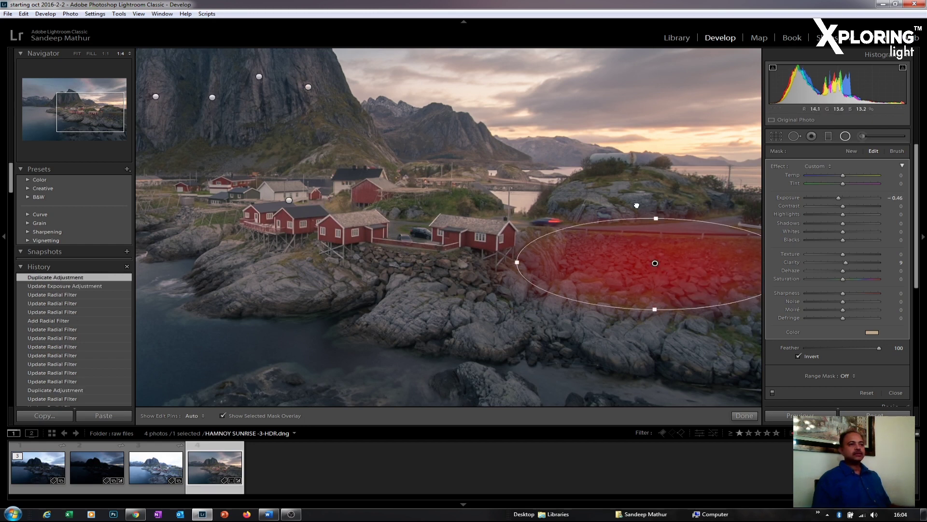
pyautogui.moveTo(655, 264); pyautogui.dragTo(636, 192)
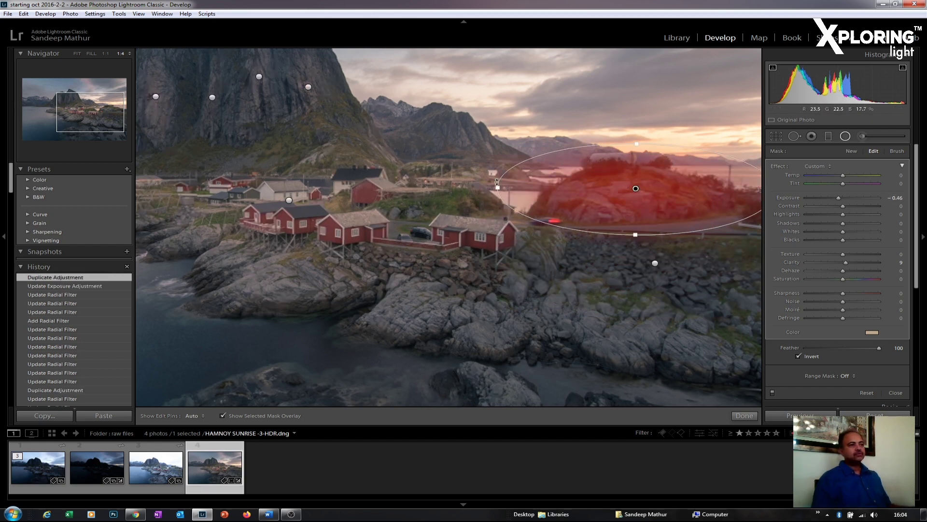
pyautogui.moveTo(497, 189); pyautogui.dragTo(555, 192)
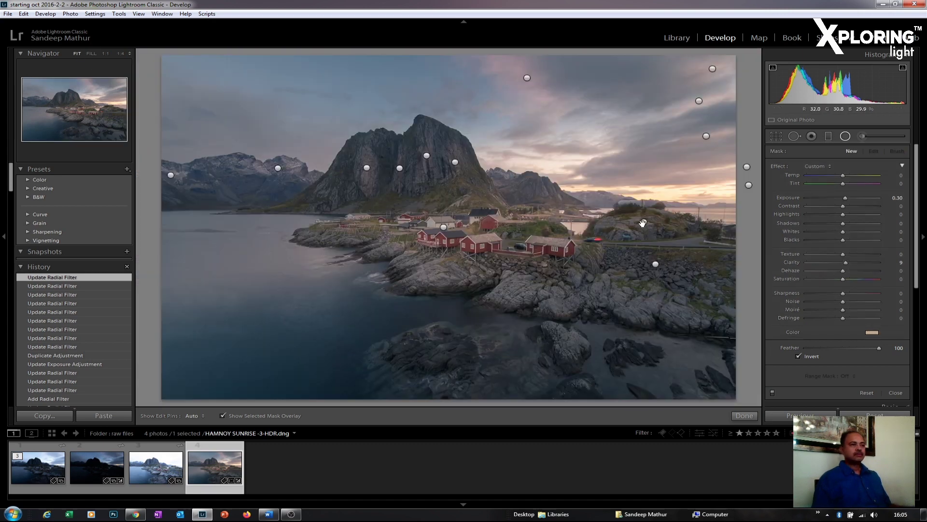
# Neutralise the hill filter's color tint by setting its Saturation to 0
pyautogui.click(642, 223)
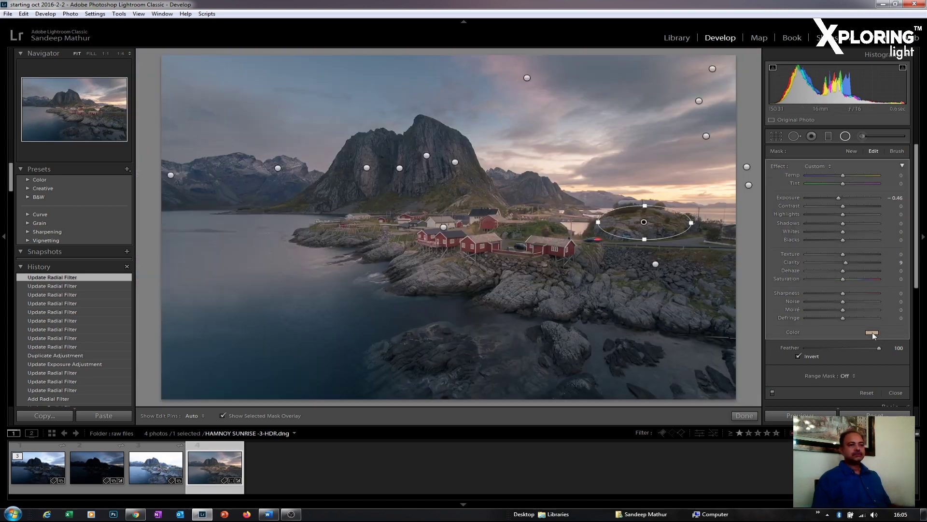
pyautogui.click(872, 333)
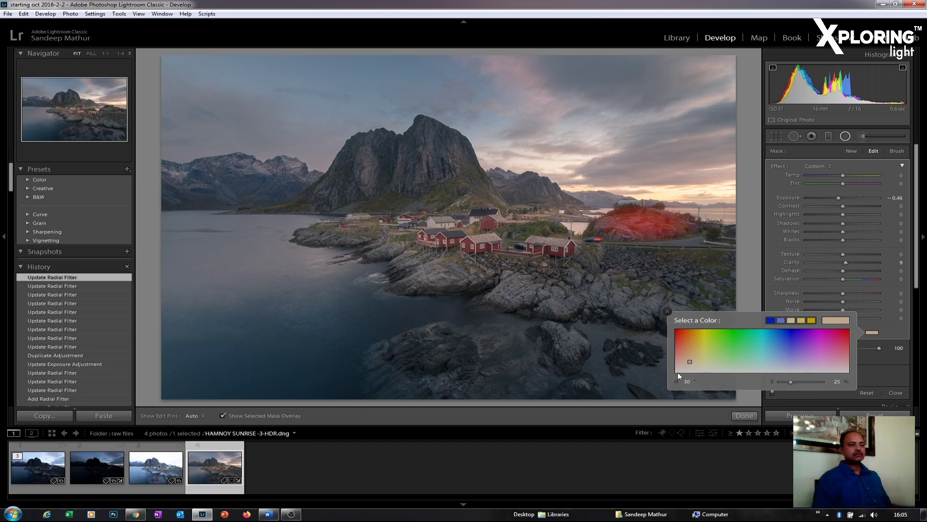
pyautogui.click(677, 371)
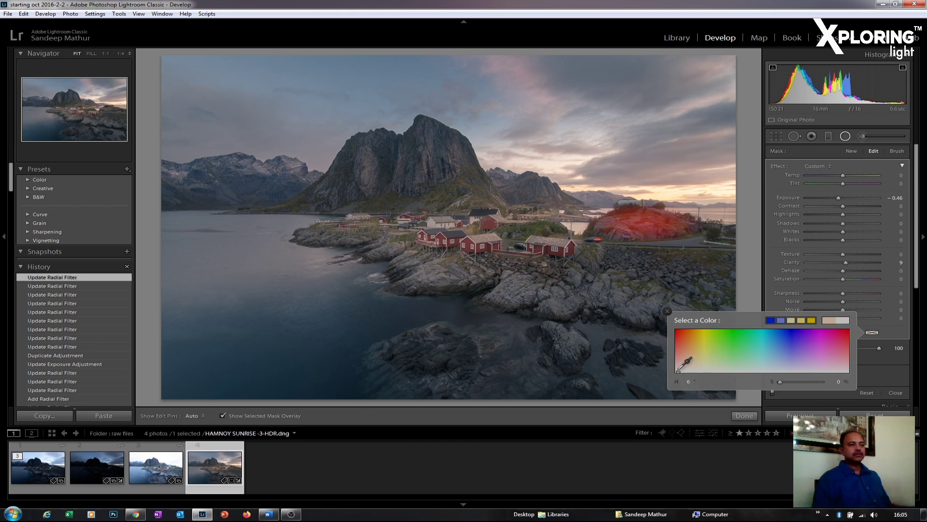
pyautogui.click(667, 312)
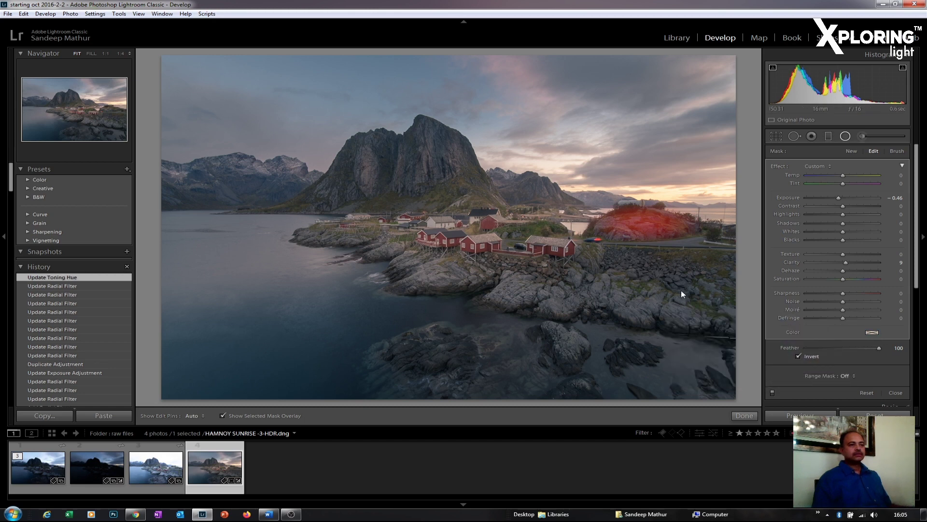
# Reduce the rocky shore filter's color tint to a nearly neutral Hue 5 and Saturation 3, and finish the radial filter editing
pyautogui.click(655, 264)
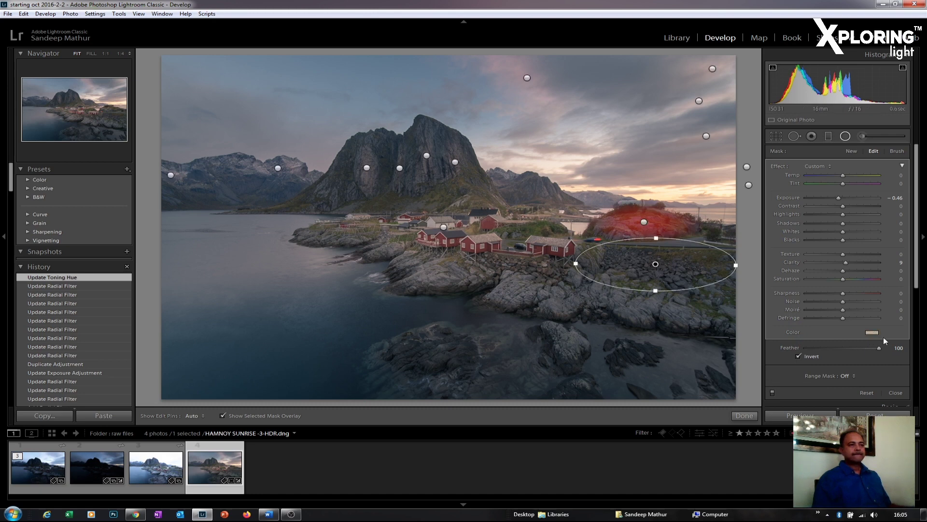
pyautogui.click(873, 333)
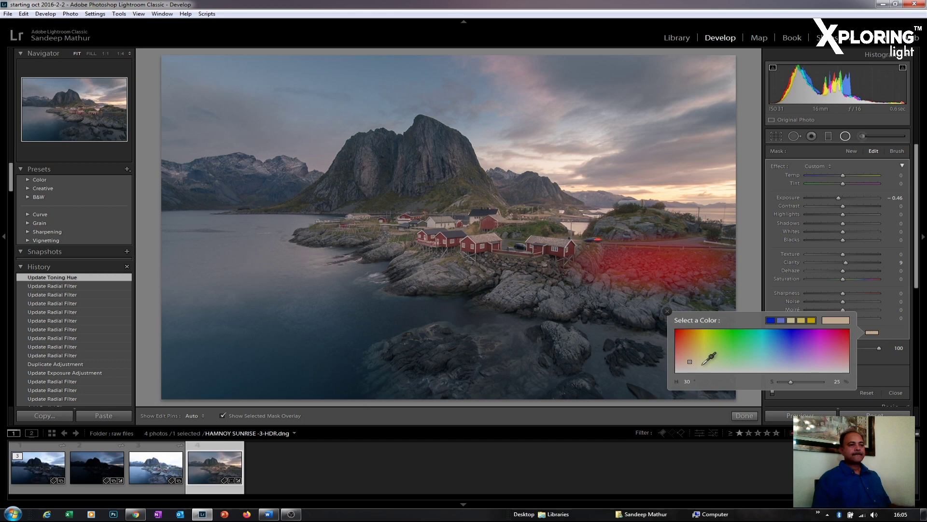
pyautogui.moveTo(691, 362); pyautogui.dragTo(678, 371)
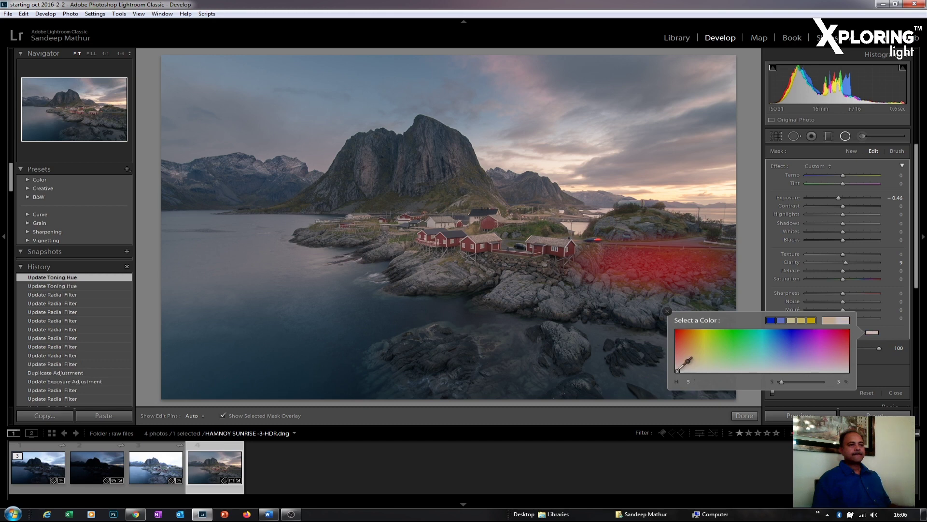
pyautogui.click(667, 312)
pyautogui.hotkey('shift', 'm')
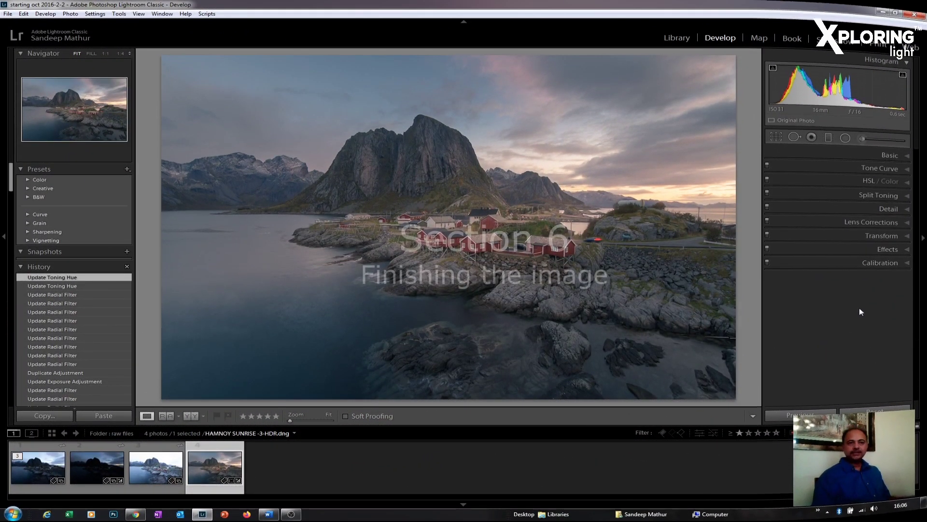
# Set the Luminance noise reduction to 10 and inspect the mountain up close
pyautogui.click(908, 210)
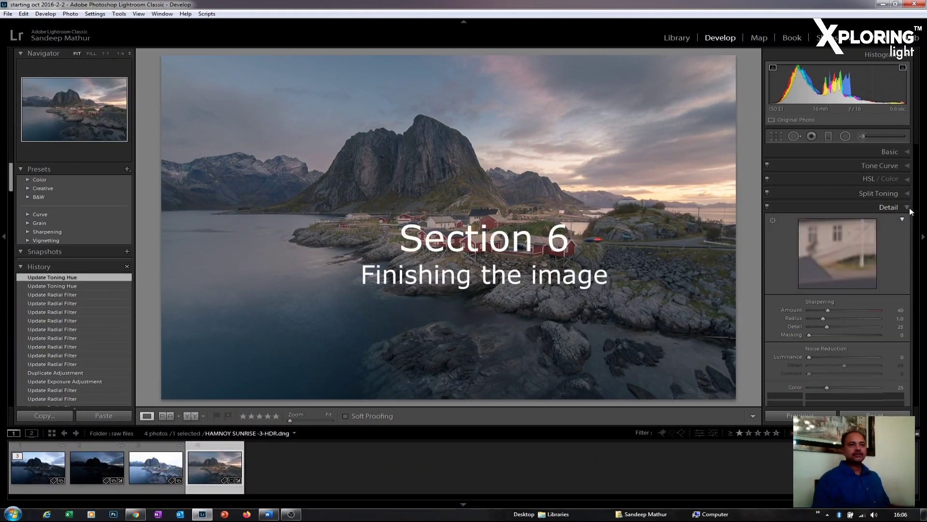
pyautogui.moveTo(916, 300); pyautogui.dragTo(916, 338)
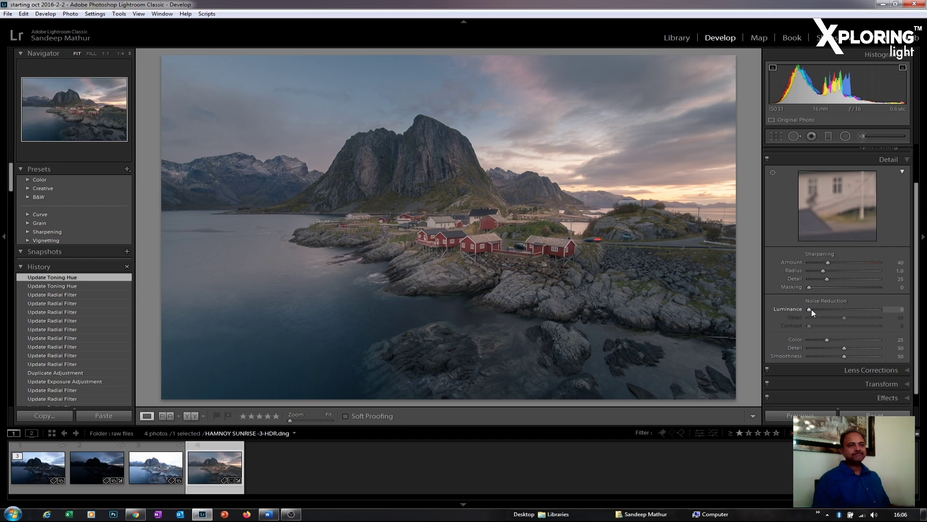
pyautogui.moveTo(811, 309); pyautogui.dragTo(813, 310)
pyautogui.moveTo(818, 309); pyautogui.dragTo(818, 309)
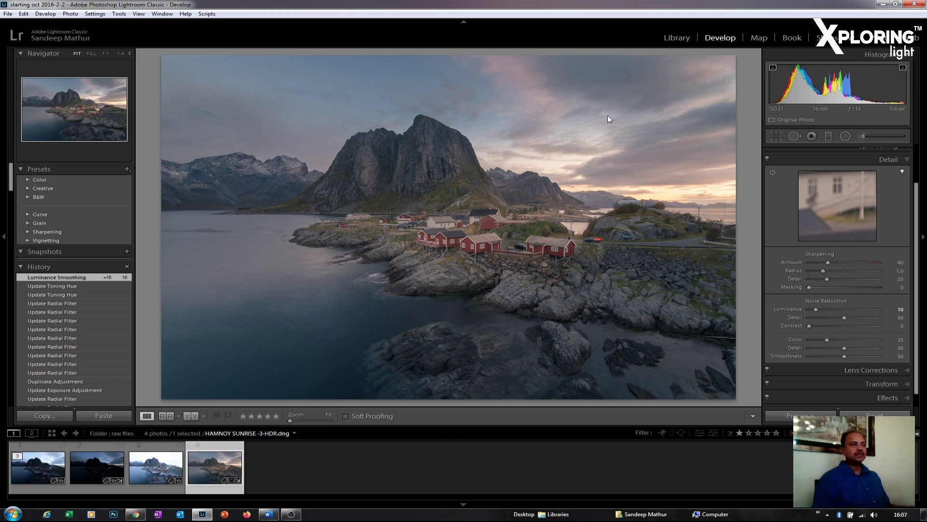
pyautogui.click(448, 127)
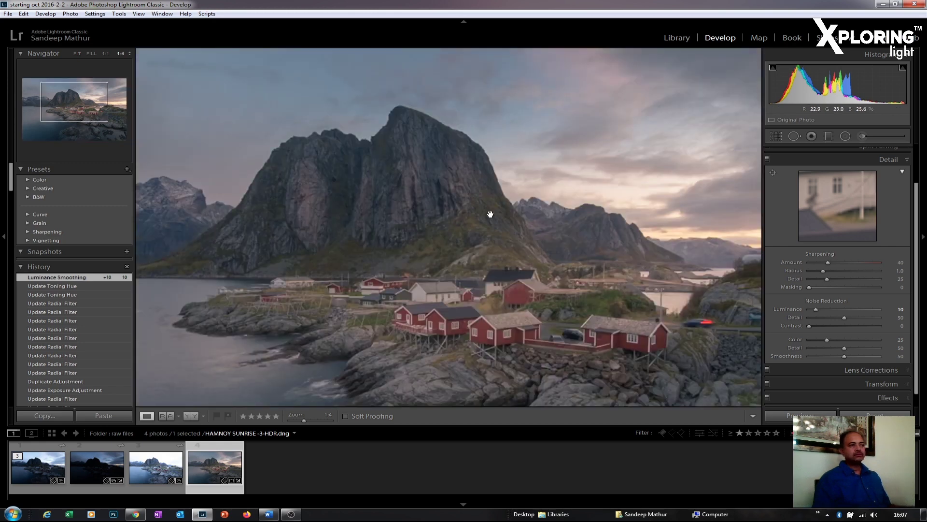
pyautogui.click(77, 54)
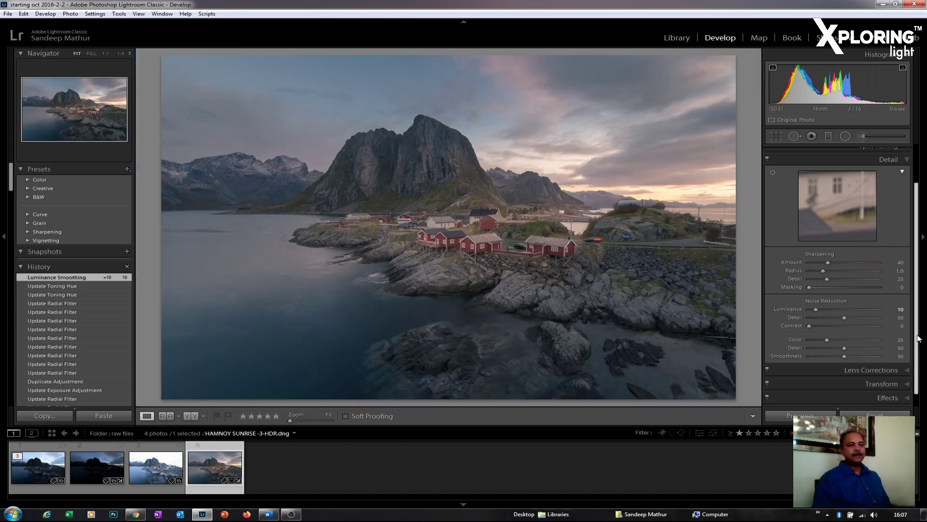
# Set the basic Contrast to +12
pyautogui.moveTo(918, 332); pyautogui.dragTo(920, 263)
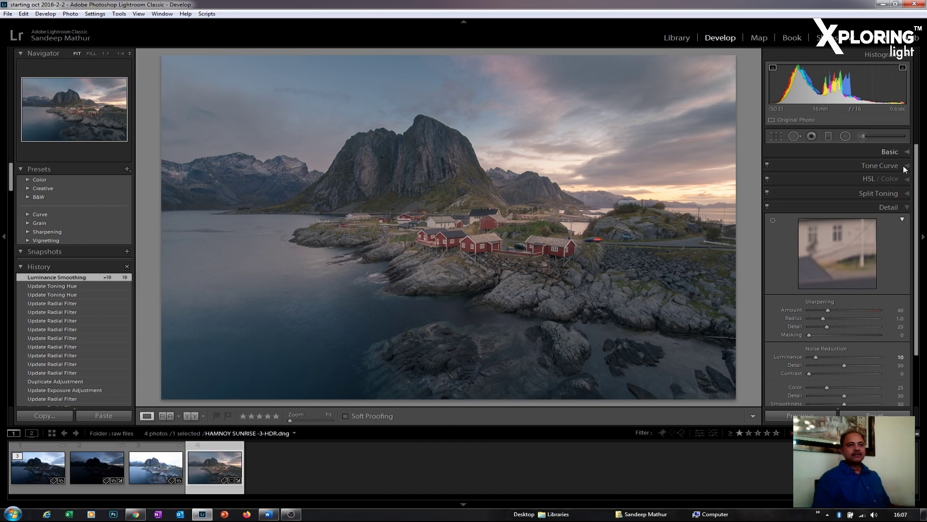
pyautogui.click(909, 153)
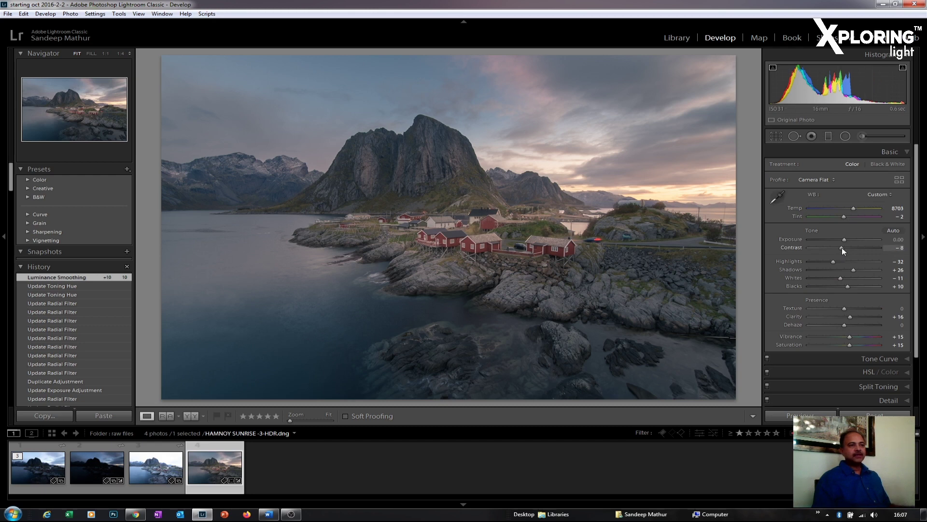
pyautogui.moveTo(845, 248); pyautogui.dragTo(850, 249)
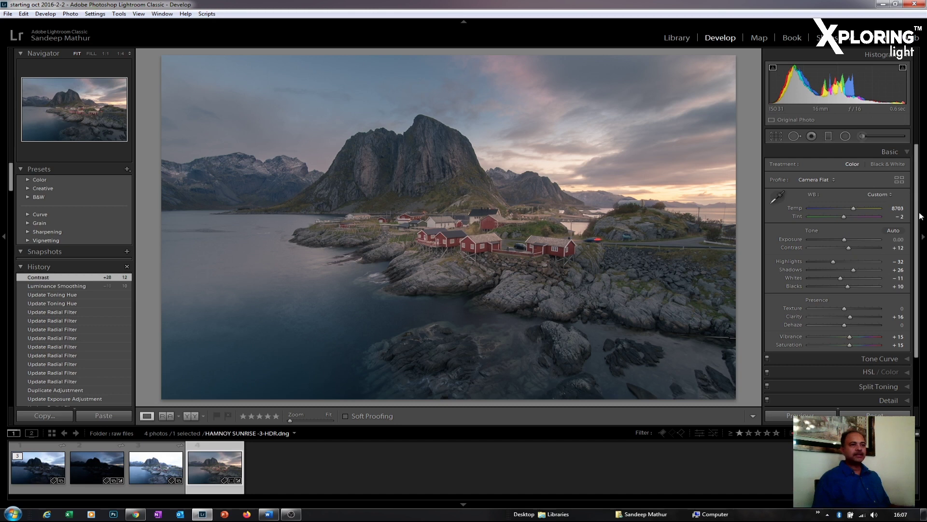
# Preview the creative color profiles and apply Modern 03 to the photo
pyautogui.click(899, 179)
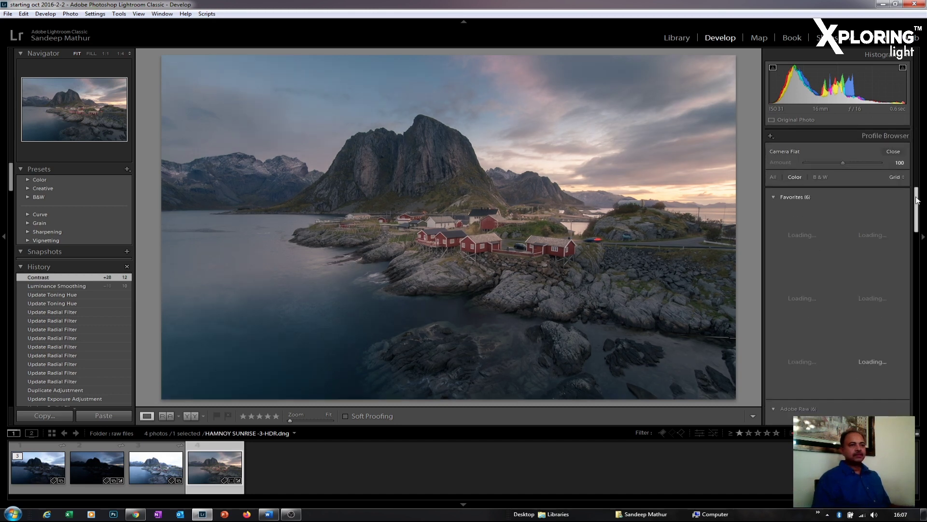
pyautogui.moveTo(917, 201); pyautogui.dragTo(919, 370)
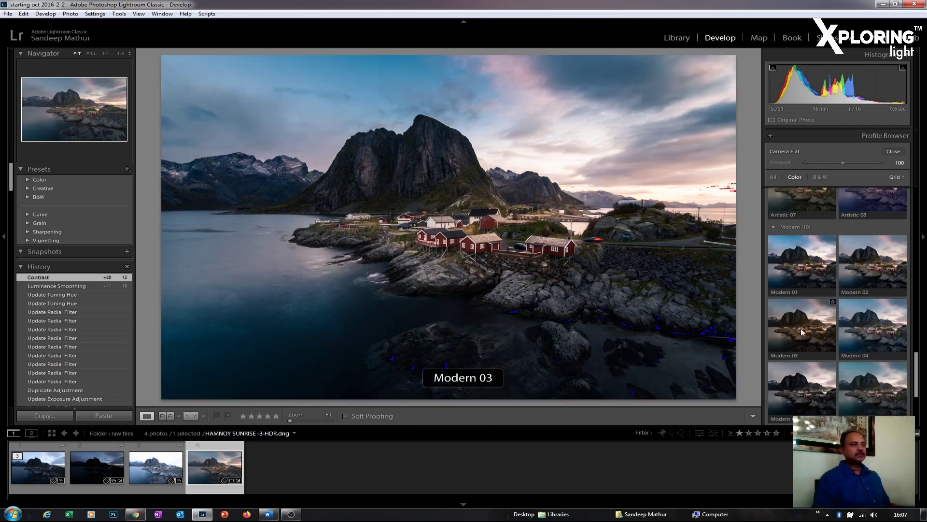
pyautogui.click(801, 331)
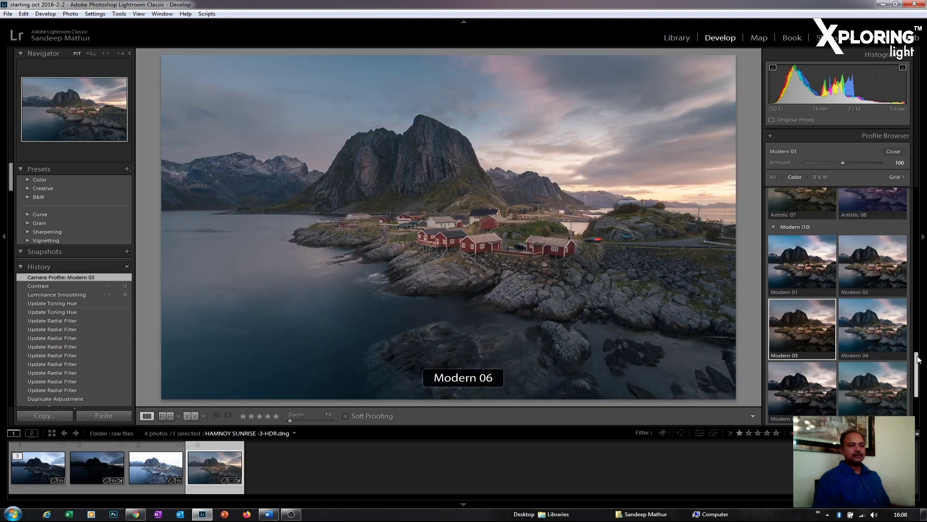
pyautogui.moveTo(919, 359); pyautogui.dragTo(920, 386)
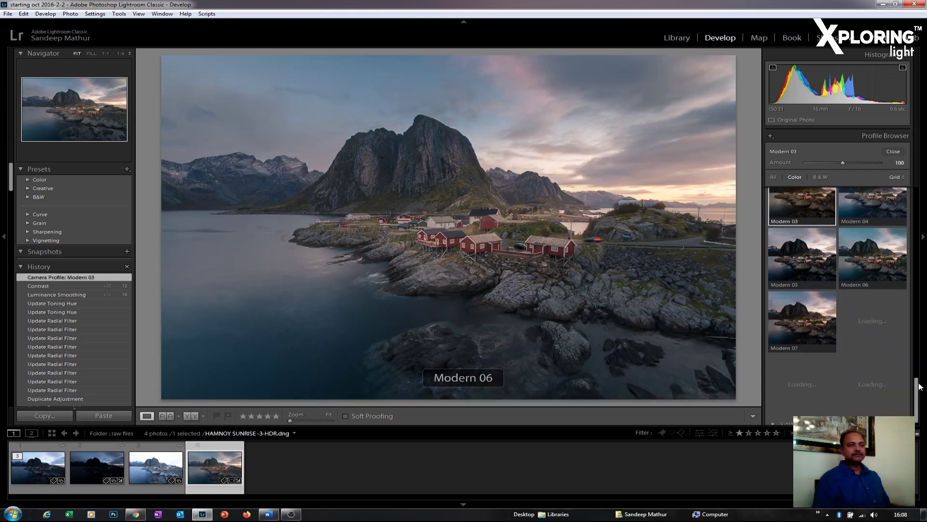
# Try the Modern 07 and Modern 10 creative color profiles on the photo
pyautogui.click(795, 322)
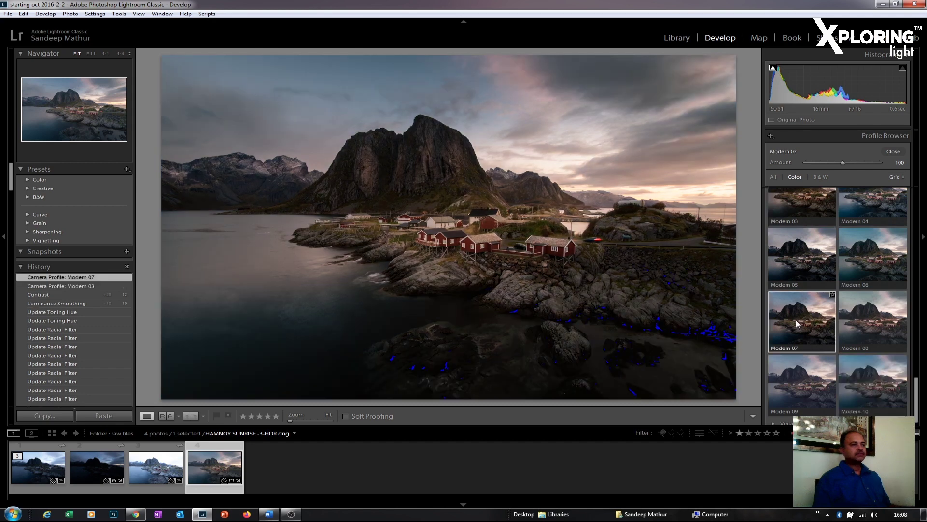
pyautogui.click(879, 378)
pyautogui.moveTo(916, 395); pyautogui.dragTo(919, 372)
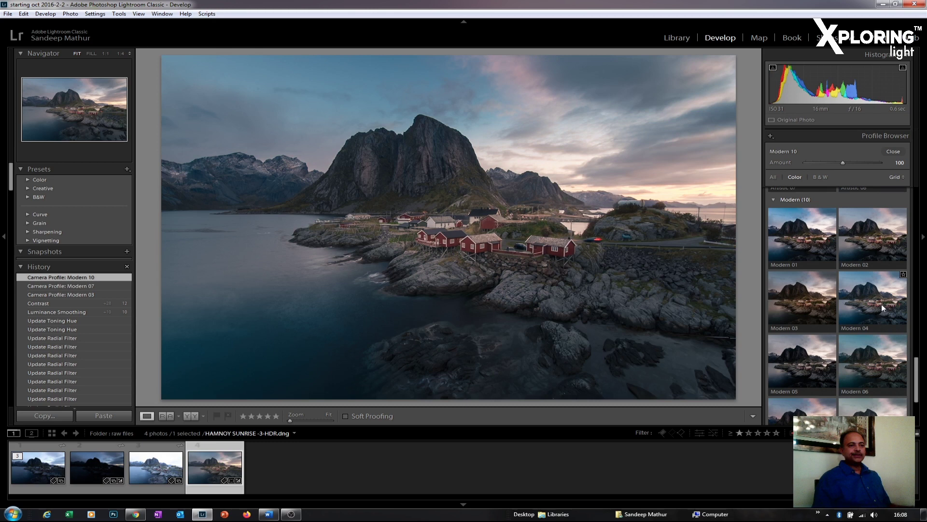
# Apply the Modern 04 profile to the photo, reduce its Amount to 12, and leave the profile browser
pyautogui.click(880, 303)
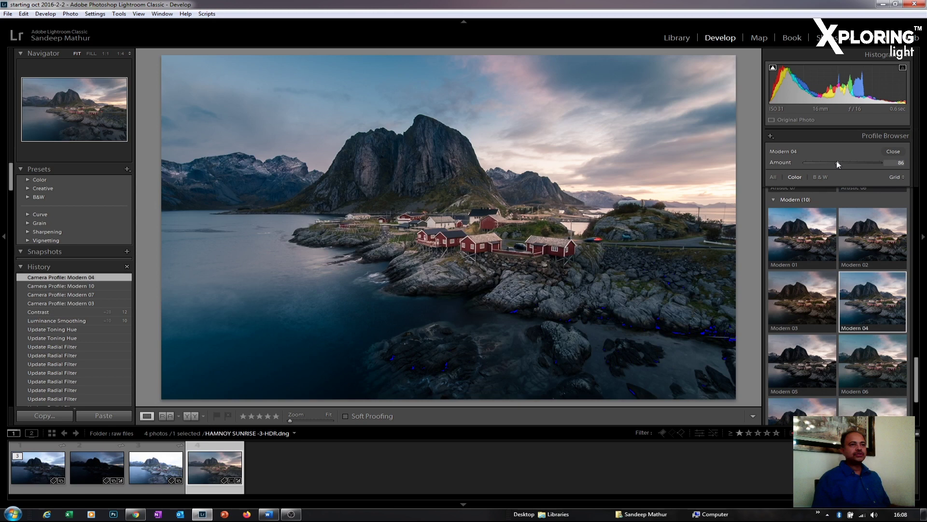
pyautogui.moveTo(836, 163); pyautogui.dragTo(809, 165)
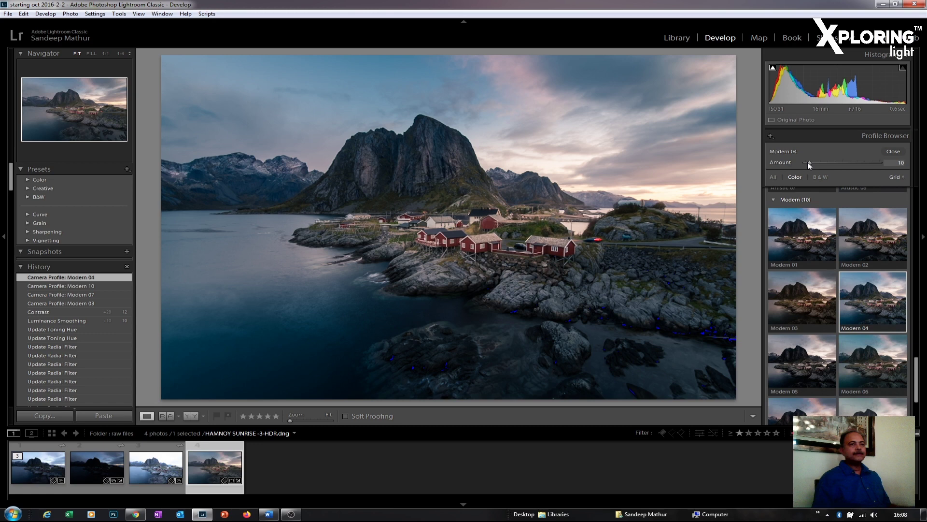
pyautogui.moveTo(808, 162); pyautogui.dragTo(811, 167)
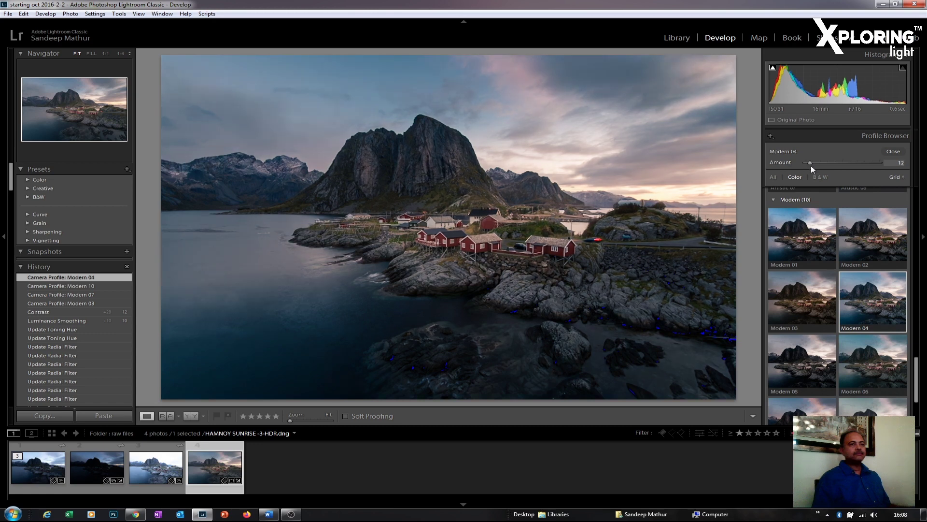
pyautogui.press('Escape')
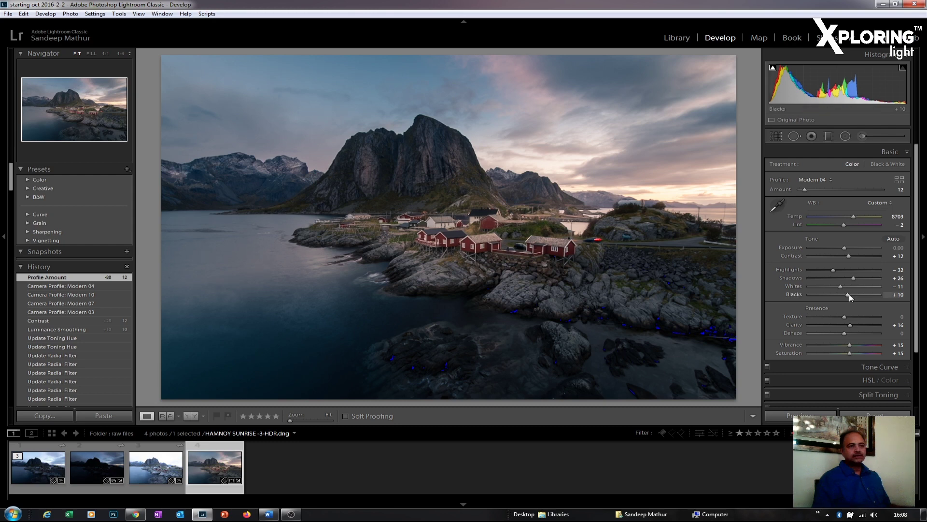
# Set the basic Blacks to +22 and the white balance Tint to +4
pyautogui.moveTo(849, 294); pyautogui.dragTo(852, 295)
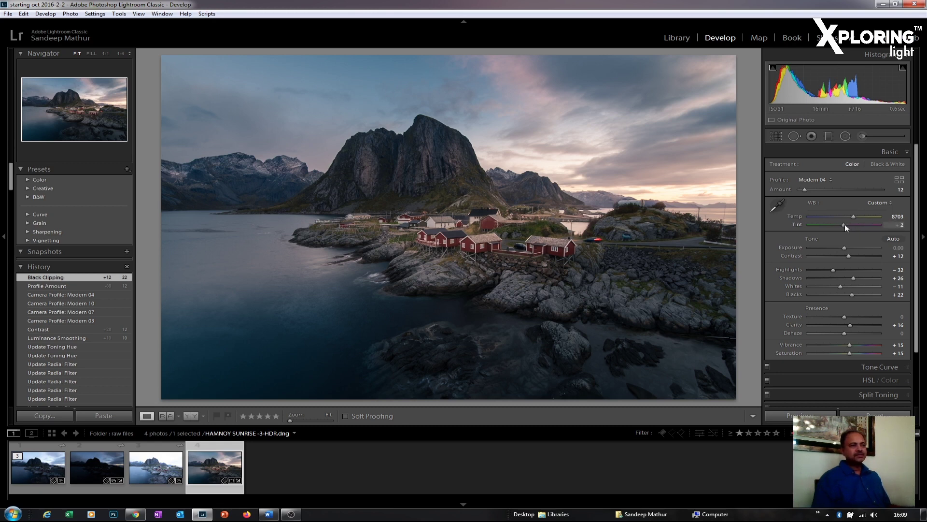
pyautogui.moveTo(844, 224); pyautogui.dragTo(846, 224)
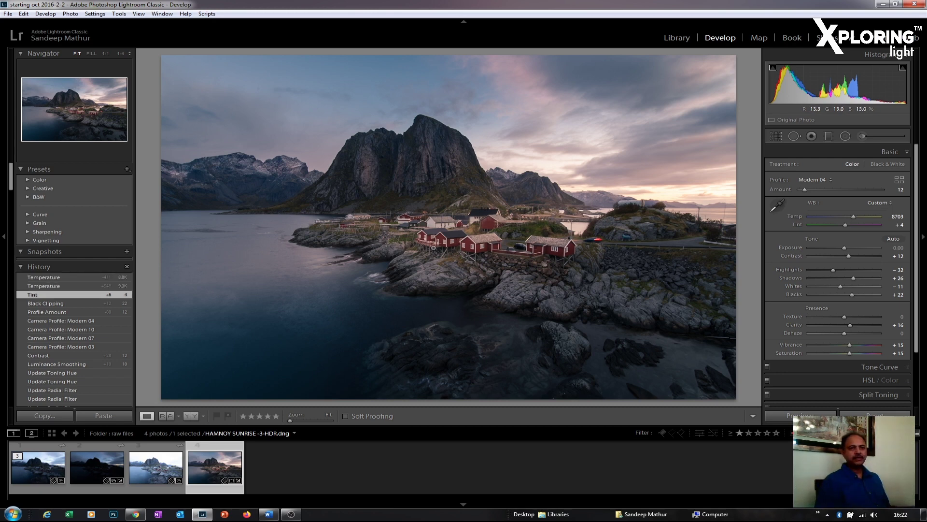
# Compare the edited photo with its unedited Before version and return to the edited view
pyautogui.press('\\')
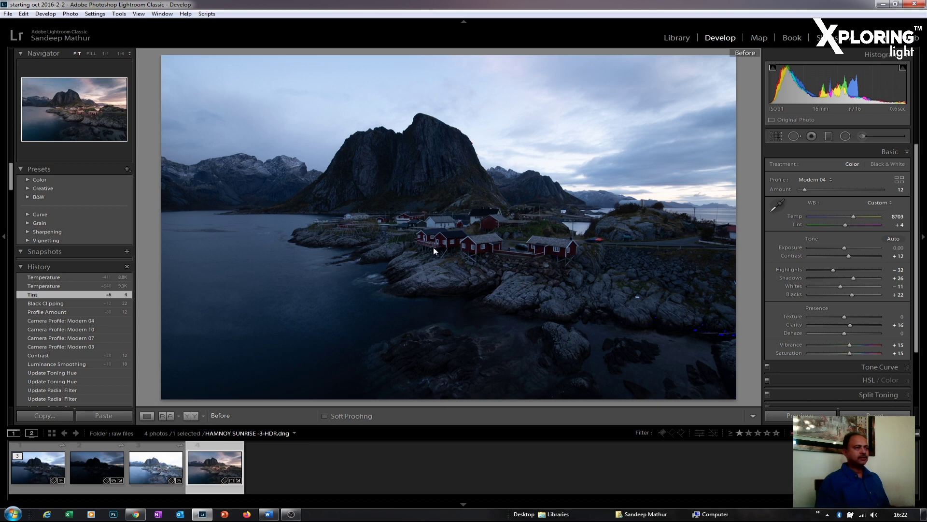
pyautogui.press('\\')
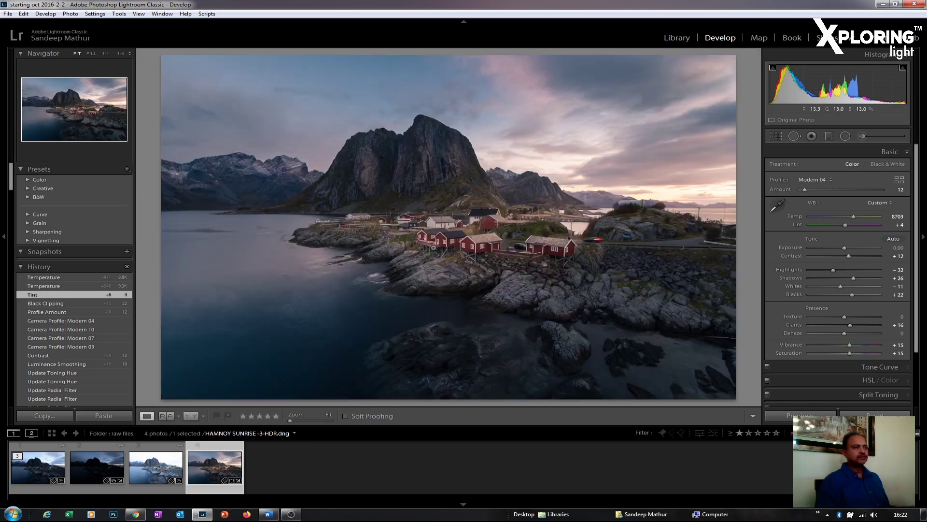